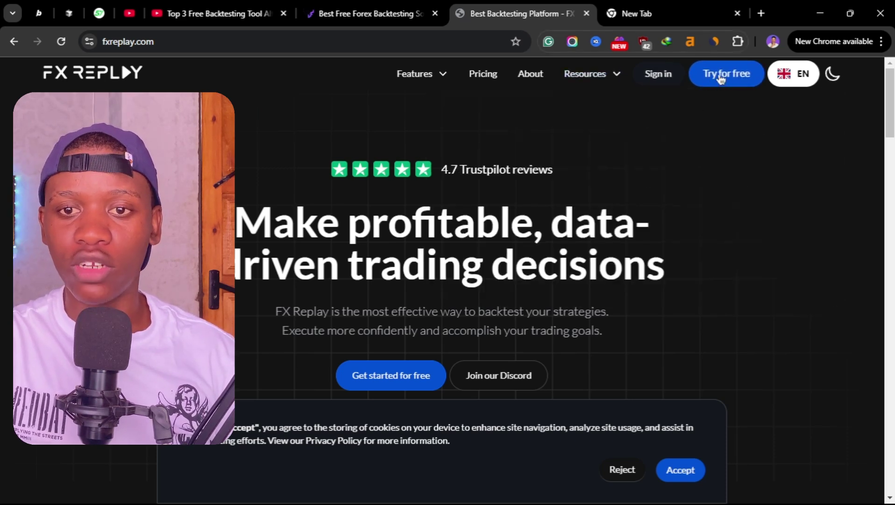
# Step: Sign in to FX Replay from the fxreplay.com homepage to reach the account dashboard
pyautogui.click(656, 76)
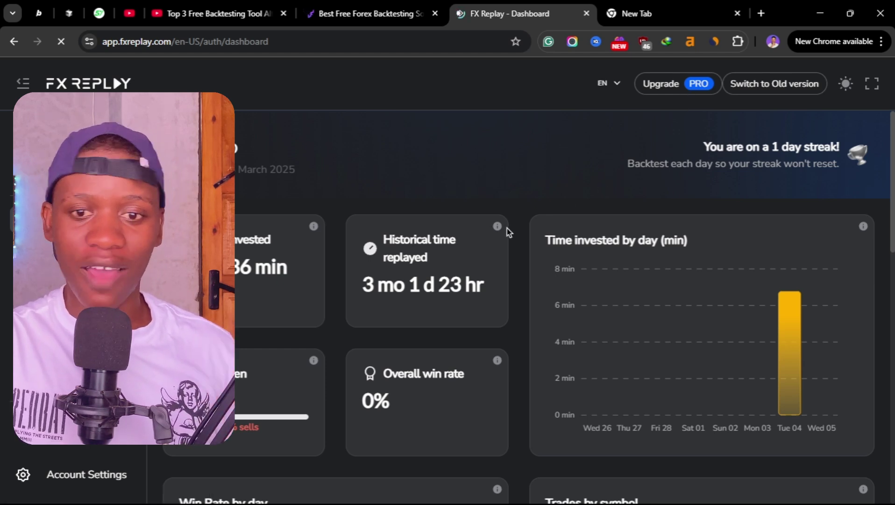
# Step: Start a quick backtesting session named rctvbyunim with a 10000 balance
pyautogui.scroll(-10, 507, 228)
pyautogui.click(823, 286)
pyautogui.click(316, 206)
pyautogui.write('rctvbyunim')
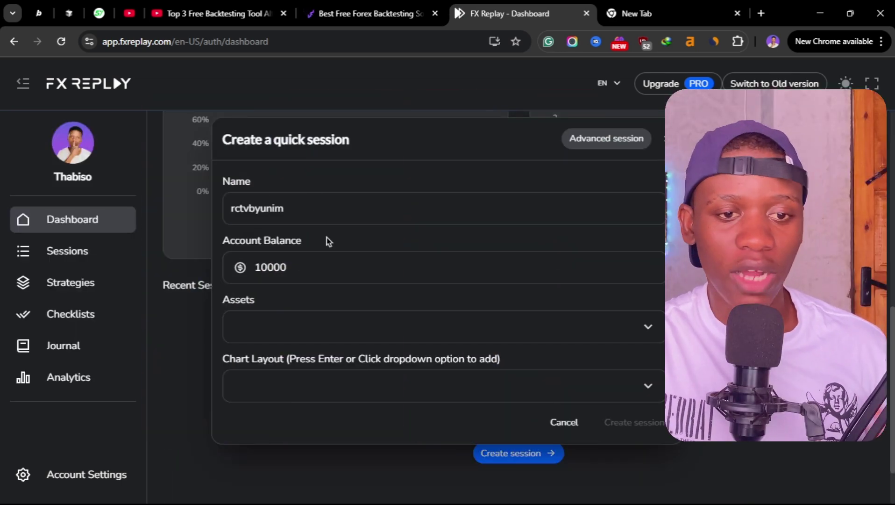
pyautogui.click(286, 272)
# Step: Add BTCUSD and GBPCAD as the session's assets
pyautogui.click(268, 320)
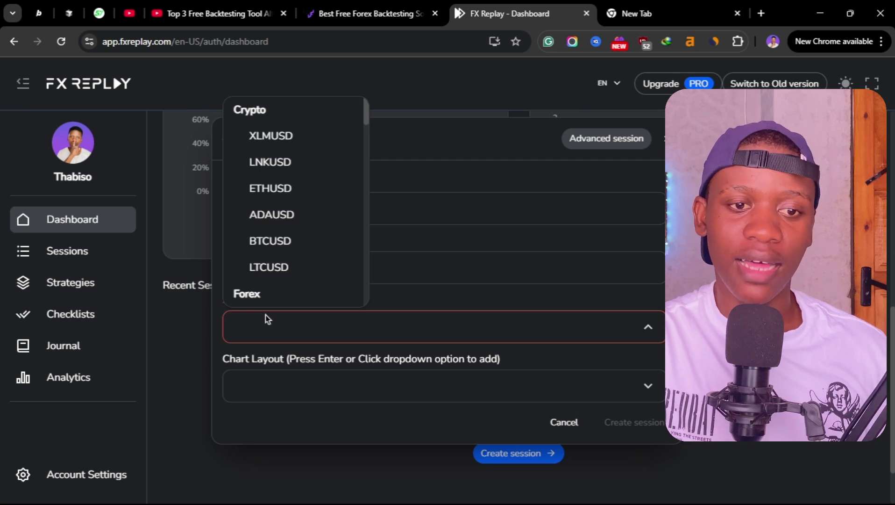
pyautogui.click(290, 242)
pyautogui.click(322, 325)
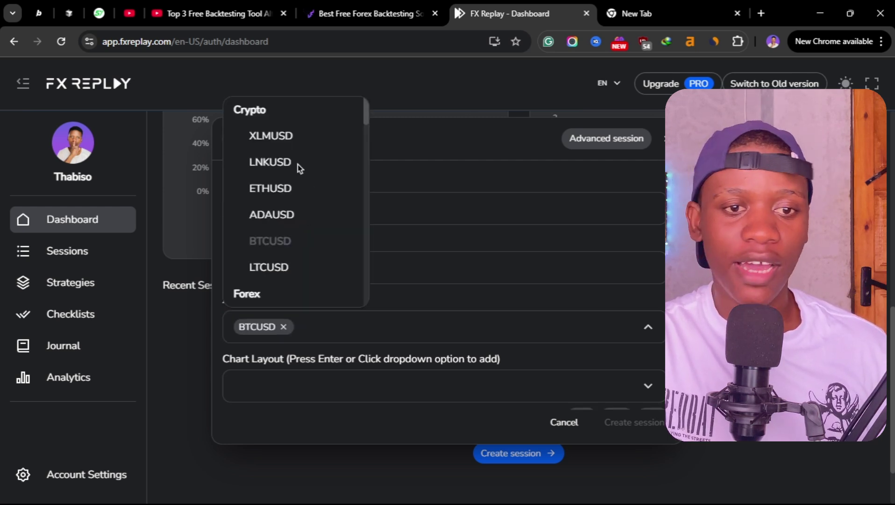
pyautogui.scroll(-3, 292, 175)
pyautogui.click(295, 239)
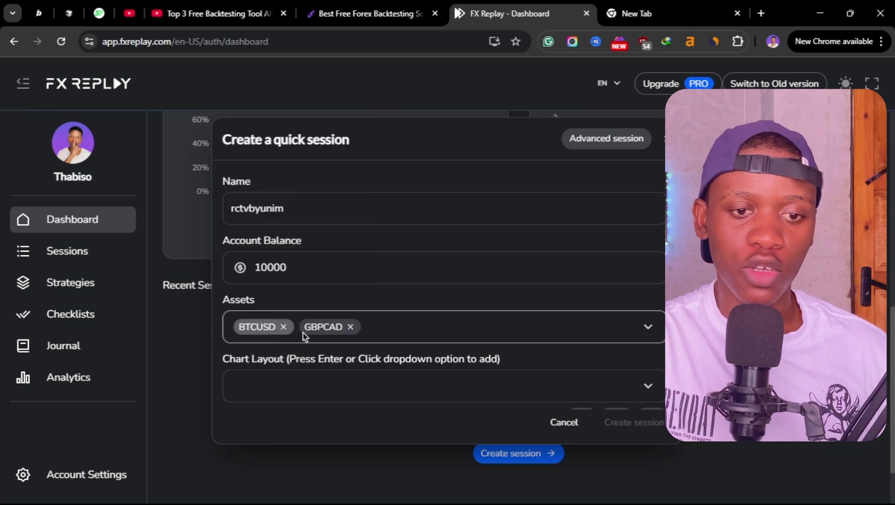
pyautogui.click(404, 254)
pyautogui.click(400, 397)
pyautogui.scroll(-2, 449, 336)
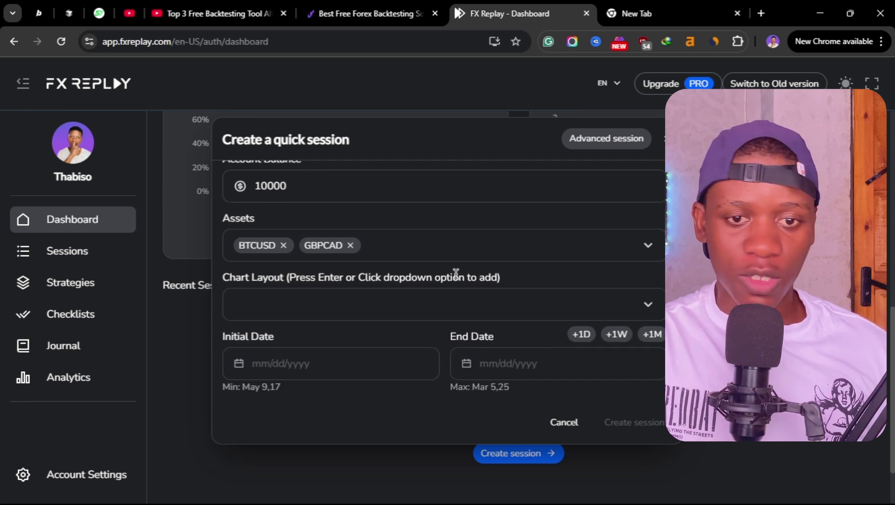
# Step: Set the session's initial date to 3/1/2018
pyautogui.click(315, 365)
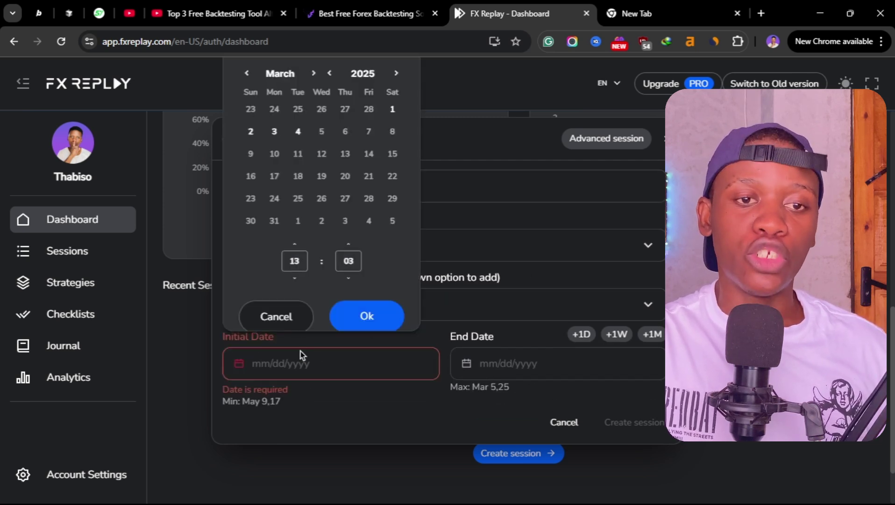
pyautogui.click(330, 74)
pyautogui.click(330, 74)
pyautogui.click(330, 74)
pyautogui.click(330, 73)
pyautogui.click(330, 74)
pyautogui.click(331, 74)
pyautogui.click(331, 74)
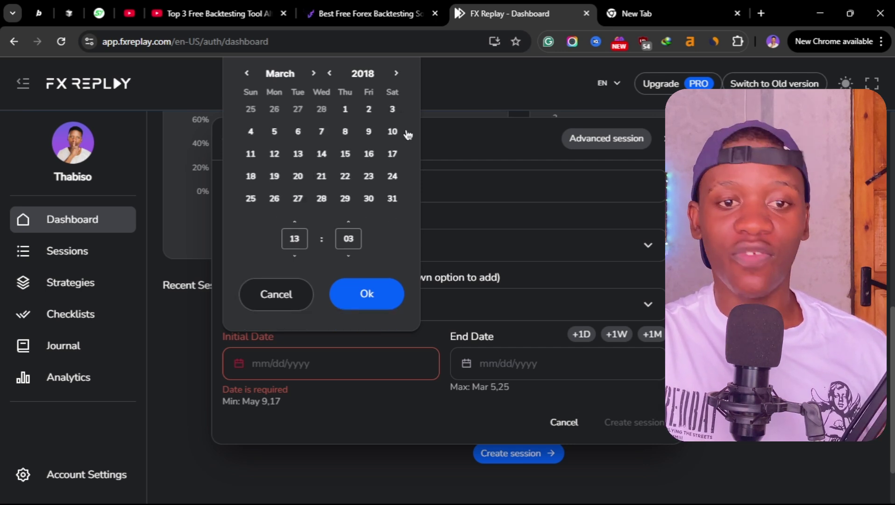
pyautogui.click(347, 112)
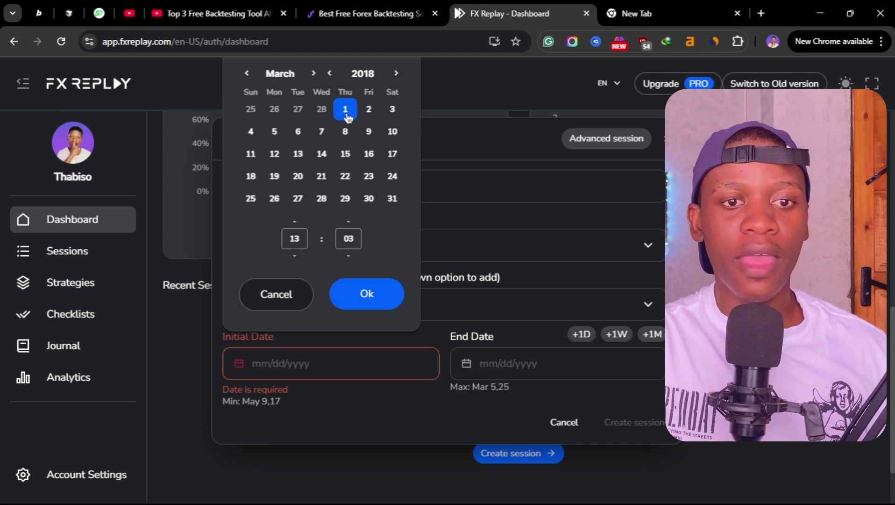
pyautogui.click(369, 293)
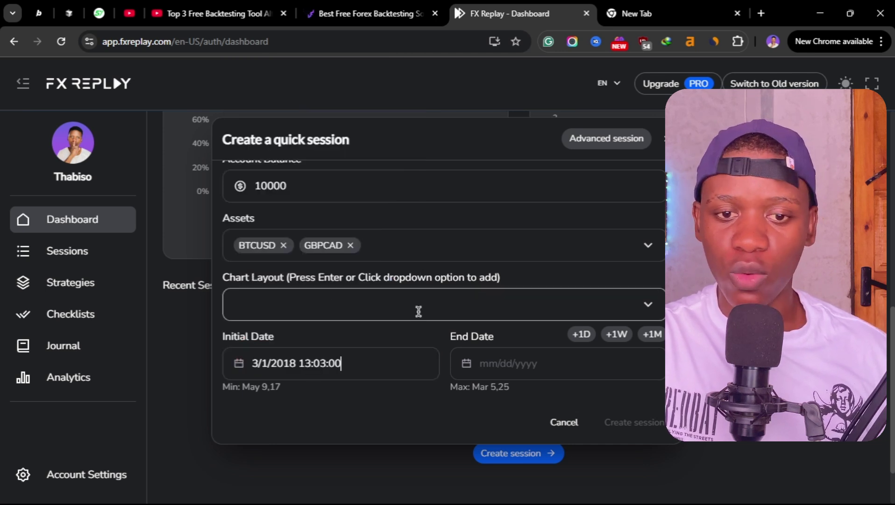
# Step: Set the session's end date to 2/28/2025
pyautogui.click(518, 364)
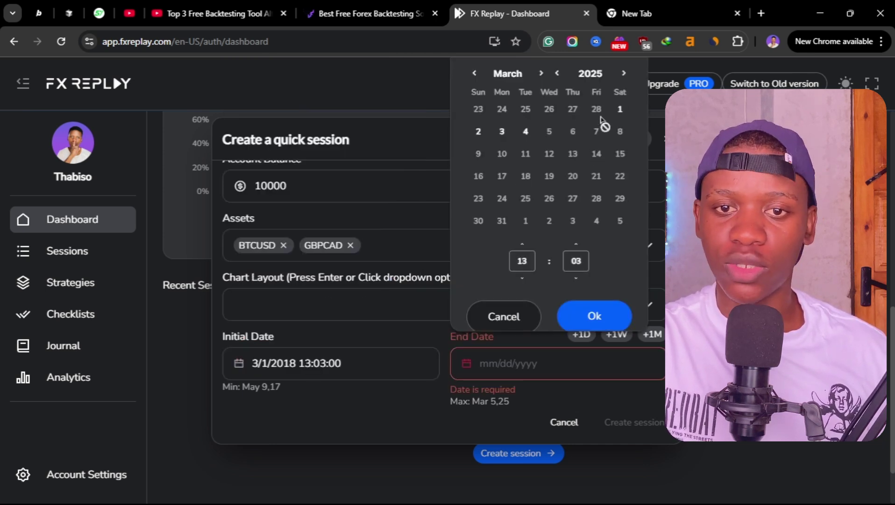
pyautogui.click(475, 74)
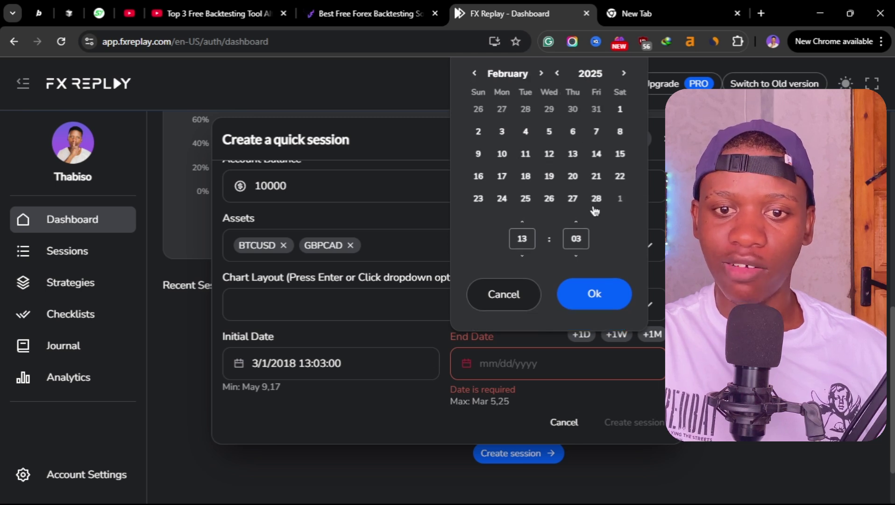
pyautogui.click(597, 199)
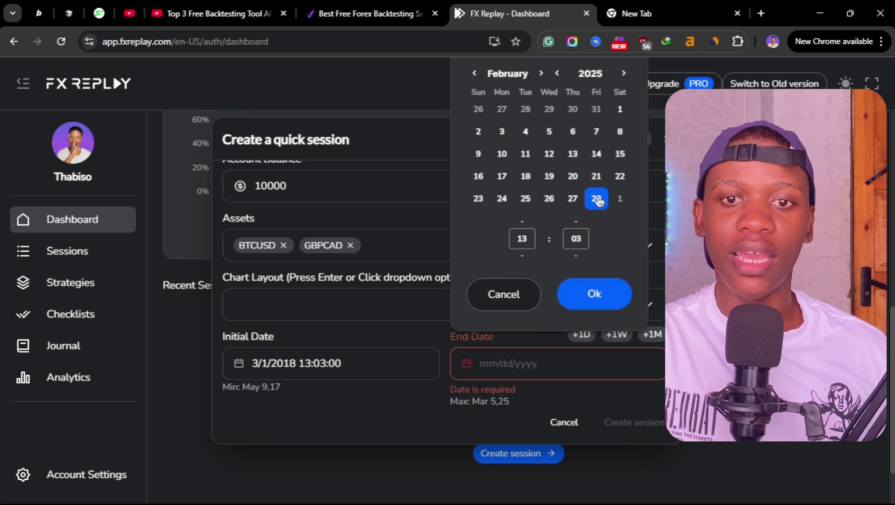
pyautogui.click(617, 299)
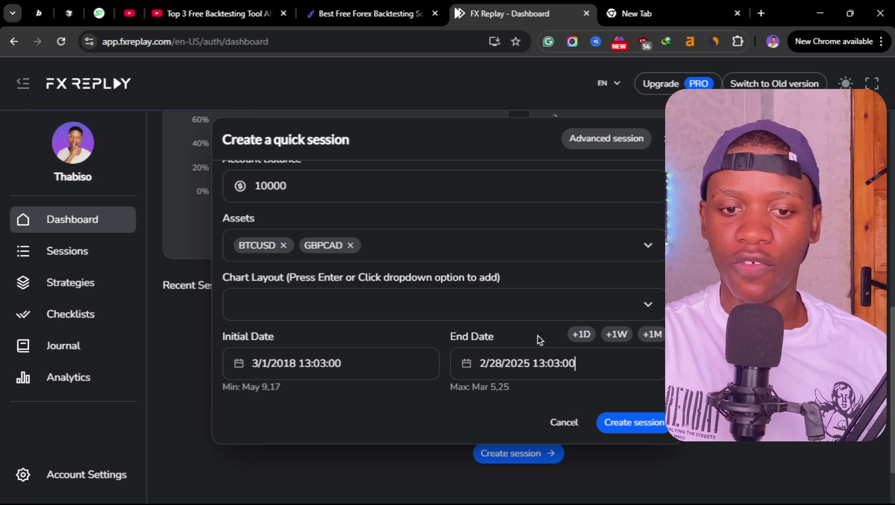
# Step: Create the rctvbyunim session, review its assets and dates, and launch its replay
pyautogui.click(634, 422)
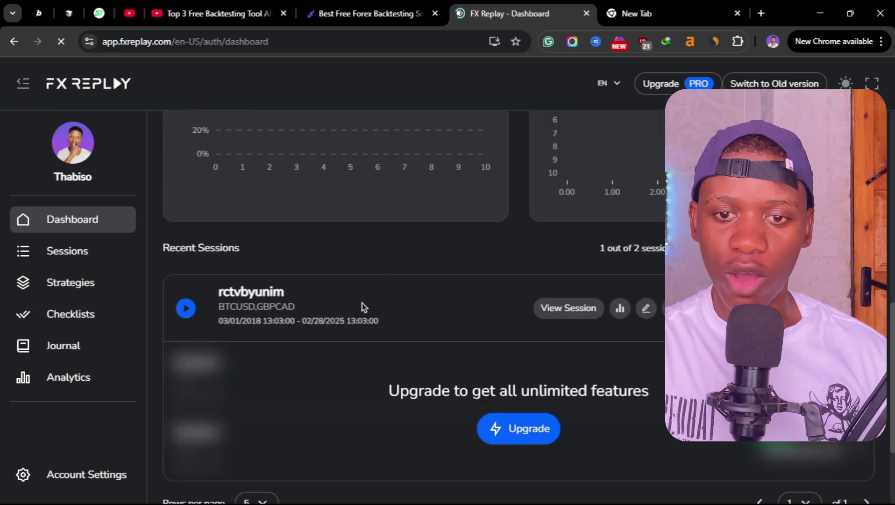
pyautogui.moveTo(244, 294); pyautogui.dragTo(316, 296)
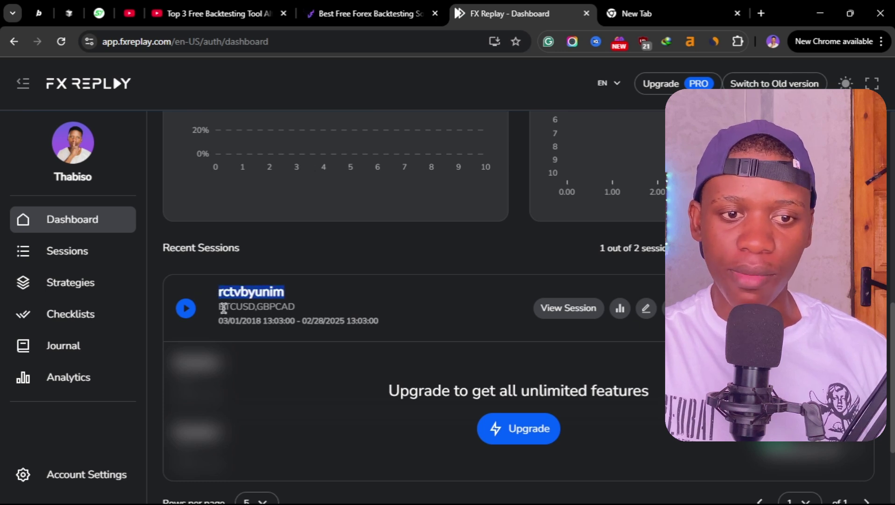
pyautogui.moveTo(223, 308); pyautogui.dragTo(325, 313)
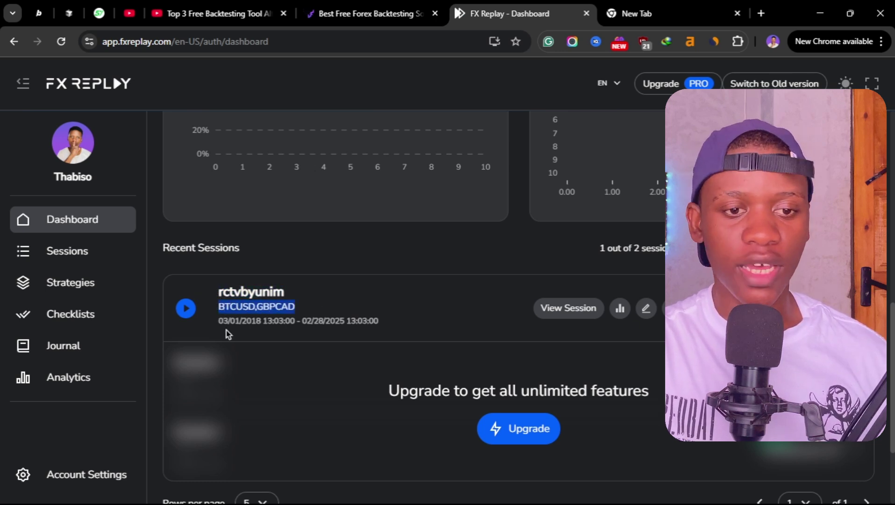
pyautogui.moveTo(223, 331); pyautogui.dragTo(390, 330)
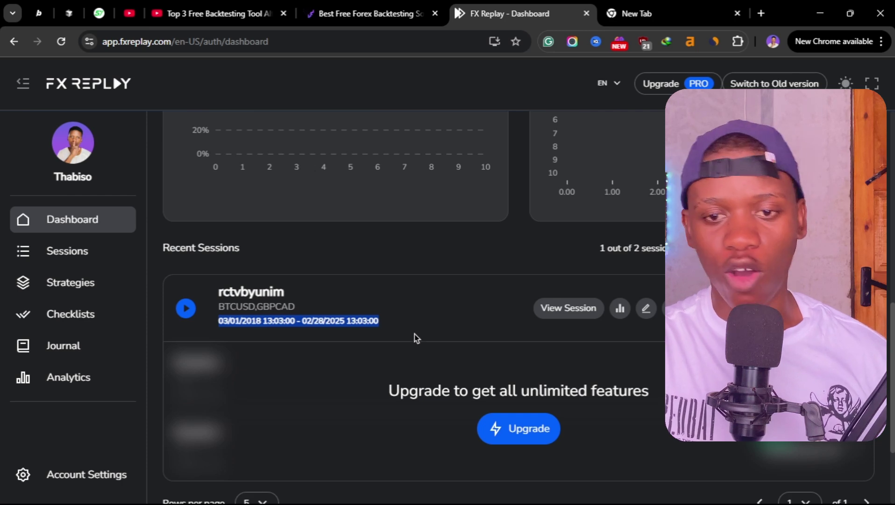
pyautogui.click(187, 308)
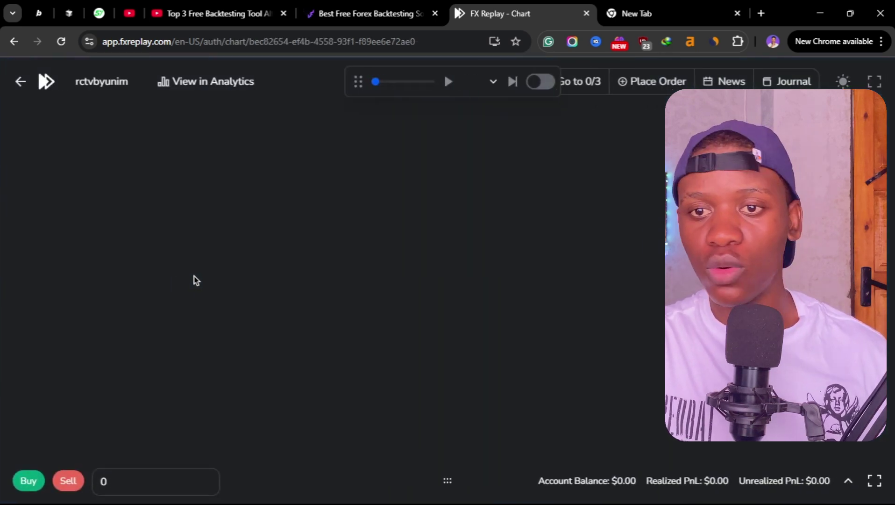
# Step: Exit fullscreen on the GBP/CAD chart, then check and close the journal and order form
pyautogui.press('F11')
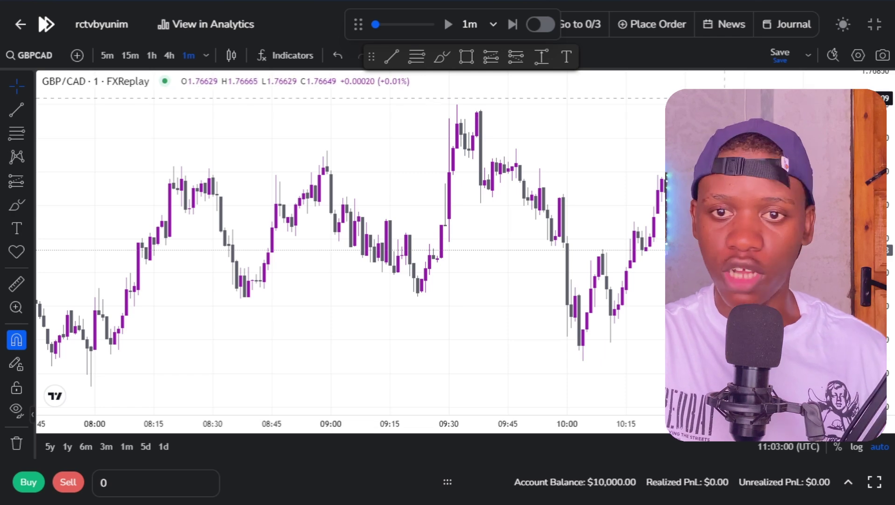
pyautogui.click(788, 26)
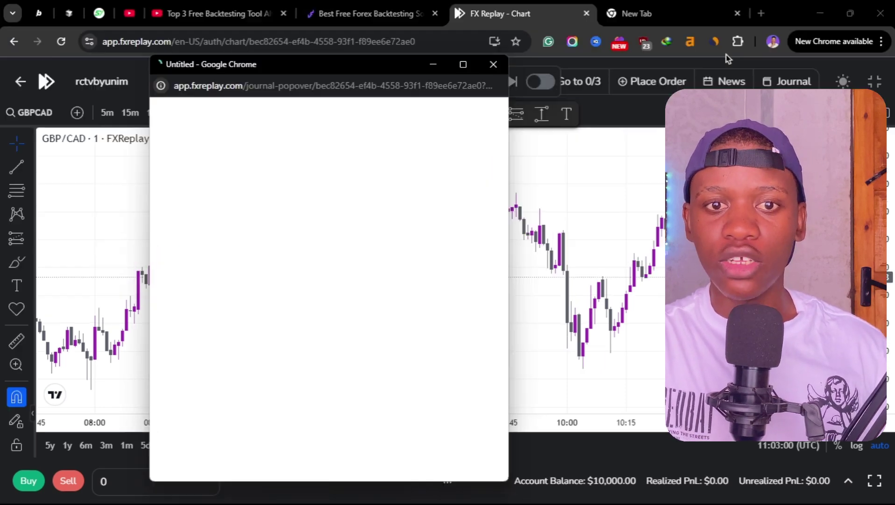
pyautogui.click(504, 64)
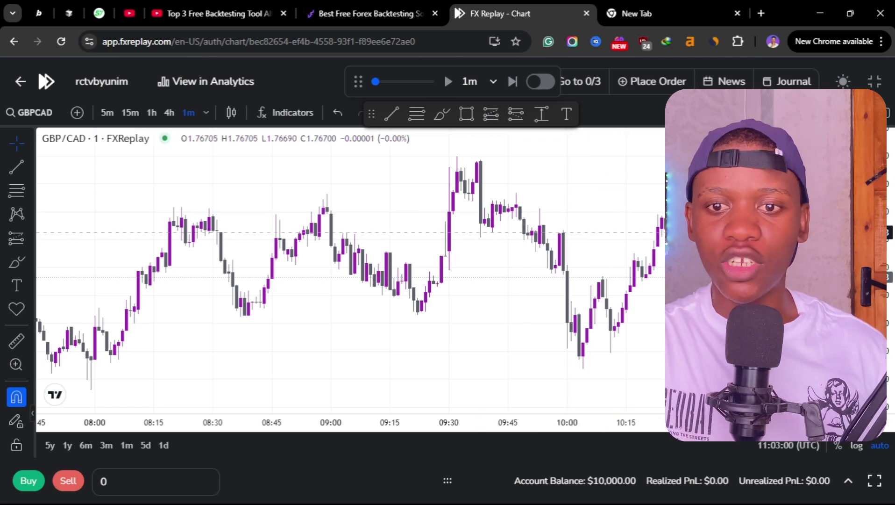
pyautogui.click(652, 87)
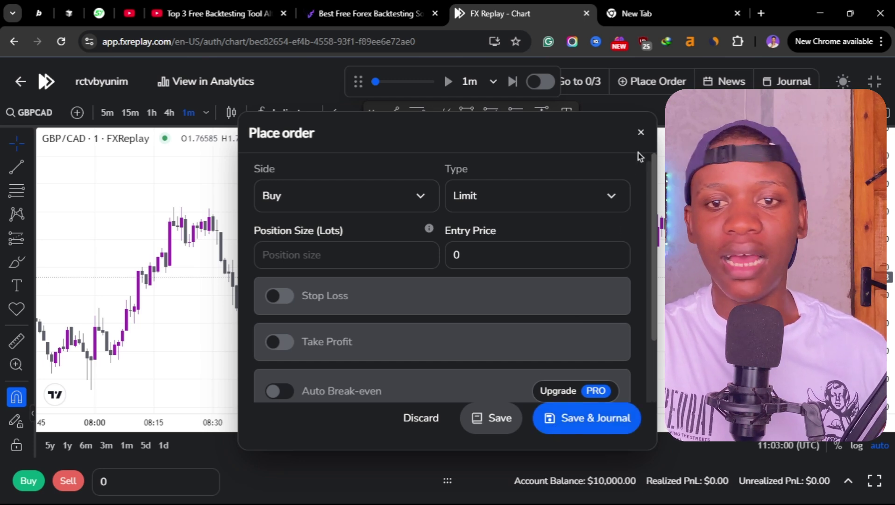
pyautogui.click(642, 133)
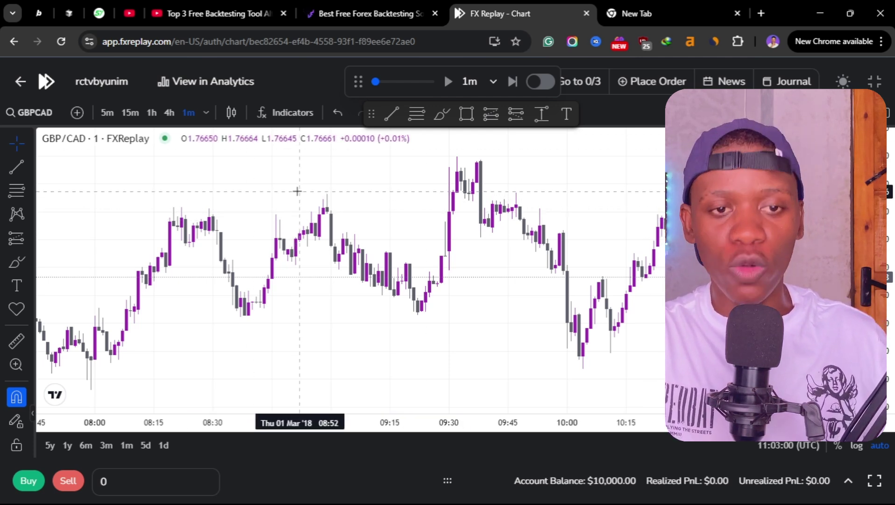
# Step: Open the Indicators list on the FX Replay chart toolbar
pyautogui.click(285, 113)
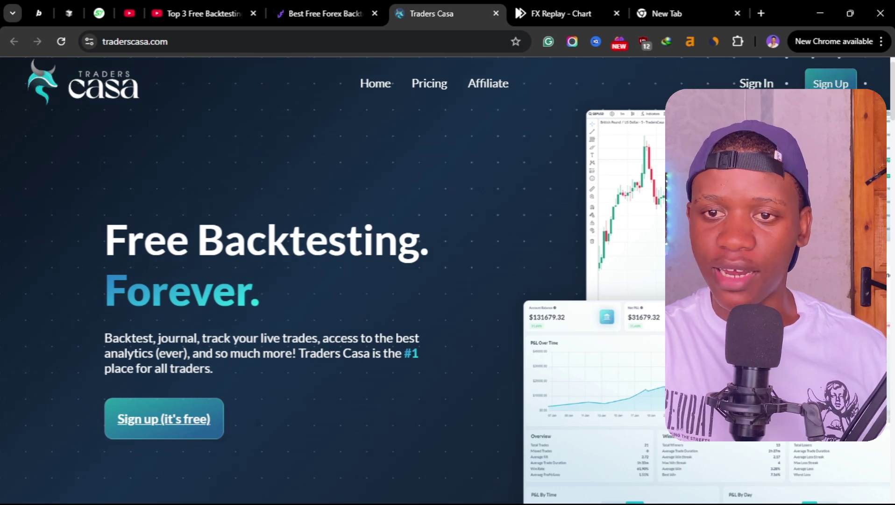
# Step: Reload traderscasa.com and go from the dashboard to the empty Backtest page
pyautogui.press('F5')
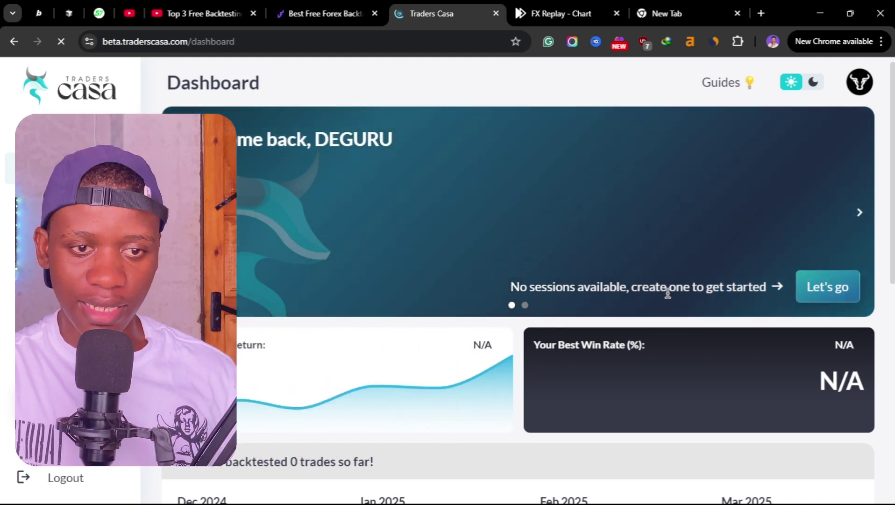
pyautogui.click(793, 294)
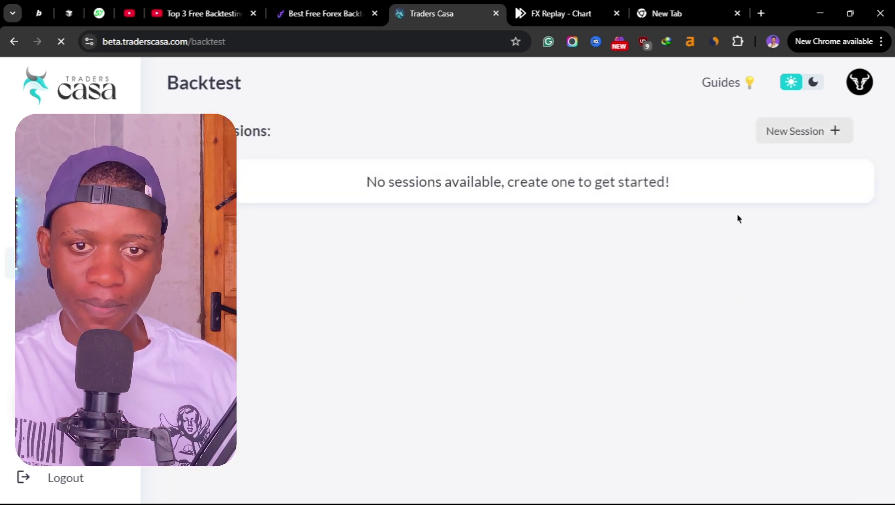
# Step: Create a session named gvhbjnkm with a 10000 balance on EUR/USD
pyautogui.click(802, 139)
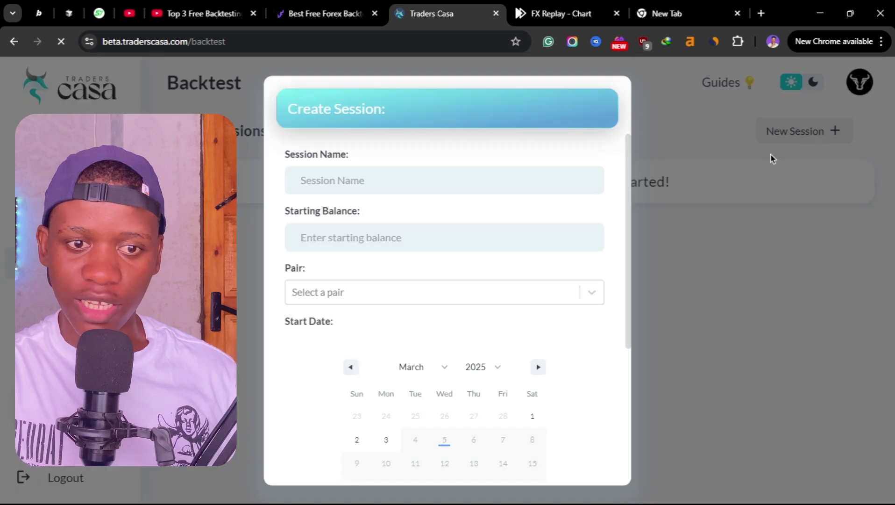
pyautogui.click(357, 184)
pyautogui.write('gvhbjnkm')
pyautogui.click(355, 232)
pyautogui.write('1')
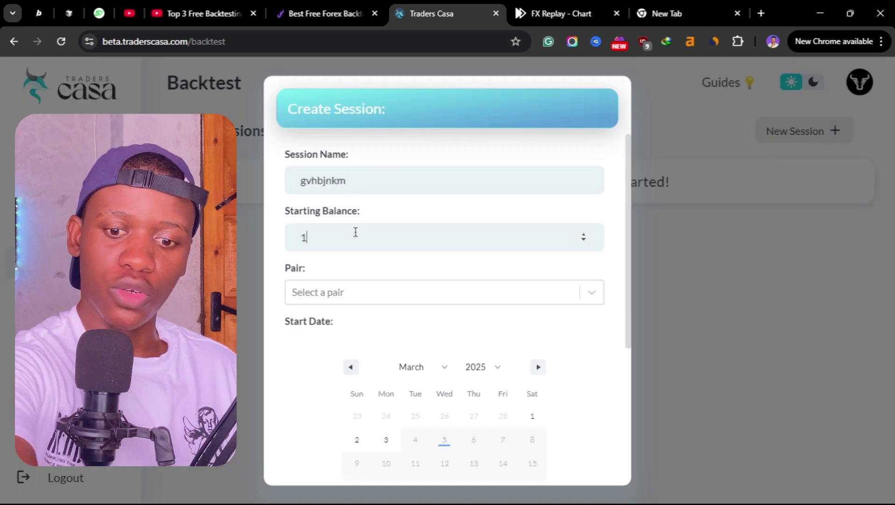
pyautogui.write('0000')
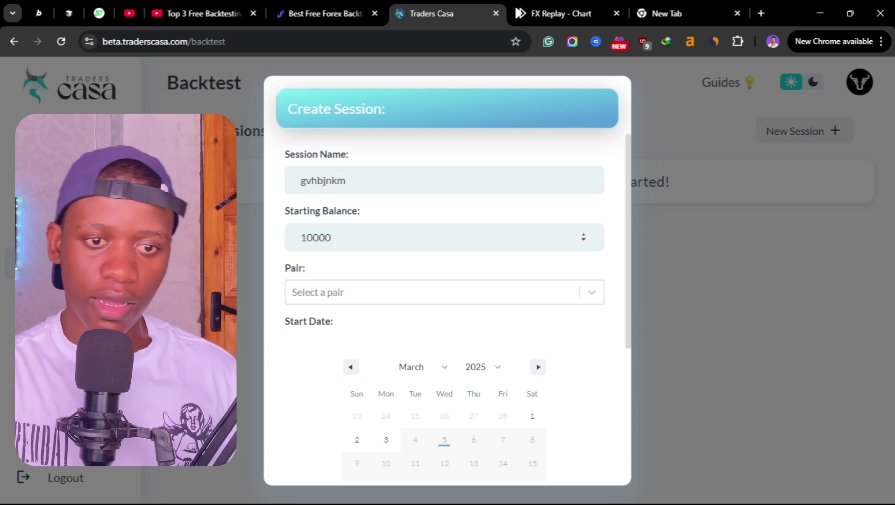
pyautogui.click(339, 299)
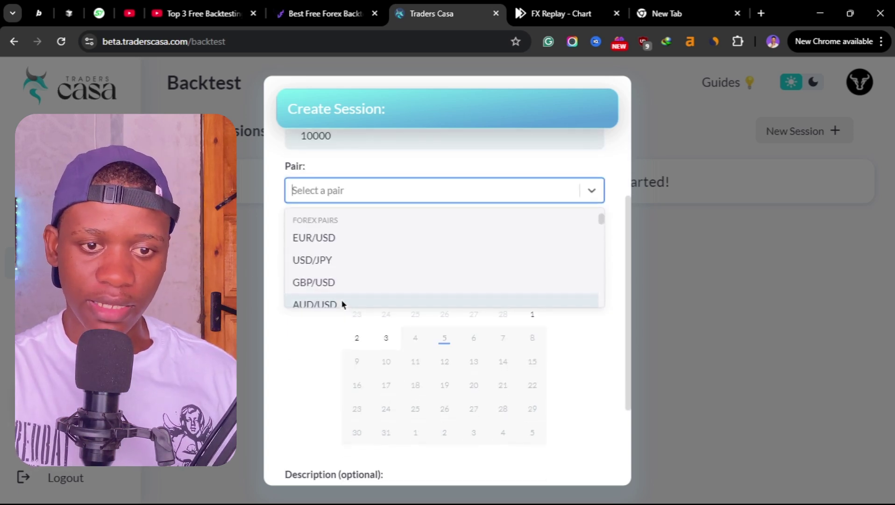
pyautogui.click(345, 240)
pyautogui.click(428, 195)
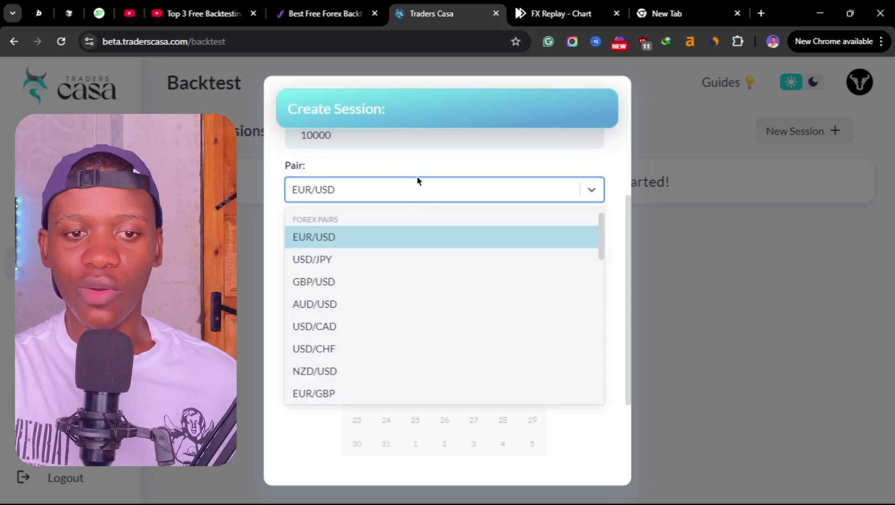
pyautogui.click(416, 159)
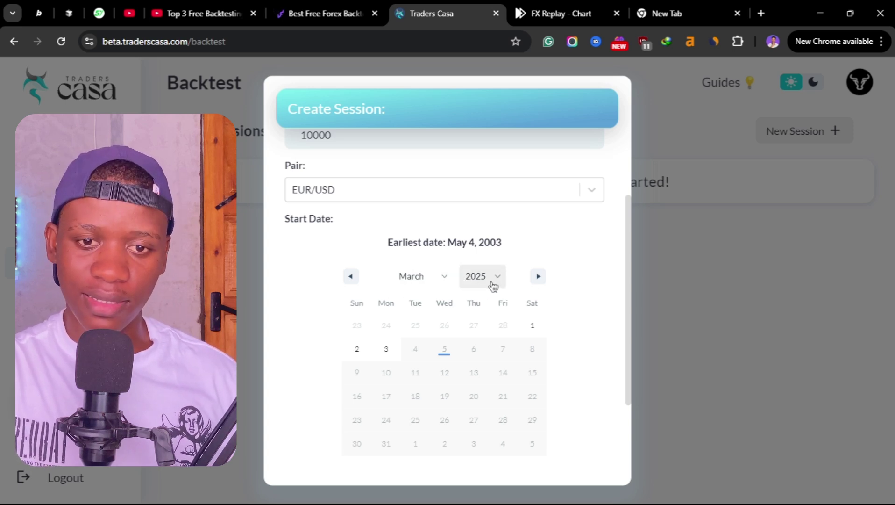
# Step: Set the start date to 1 March 2019, save the session, and start it
pyautogui.click(493, 286)
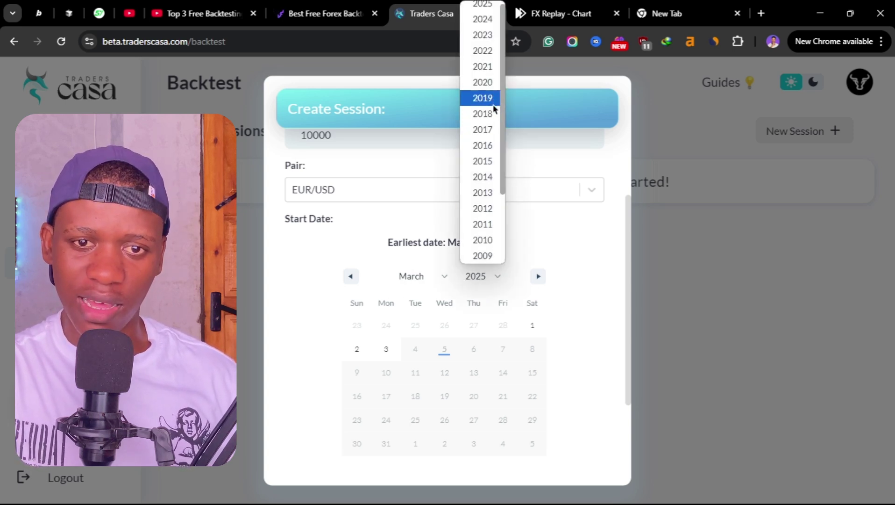
pyautogui.click(483, 98)
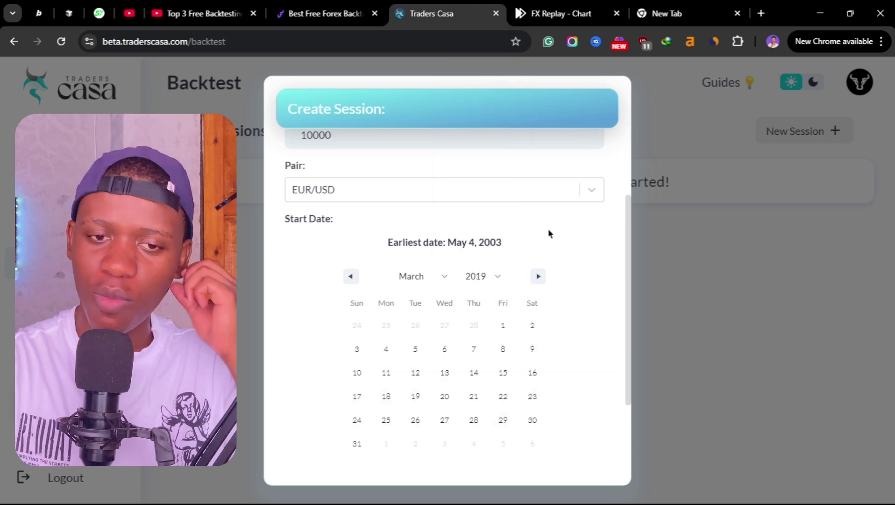
pyautogui.click(503, 325)
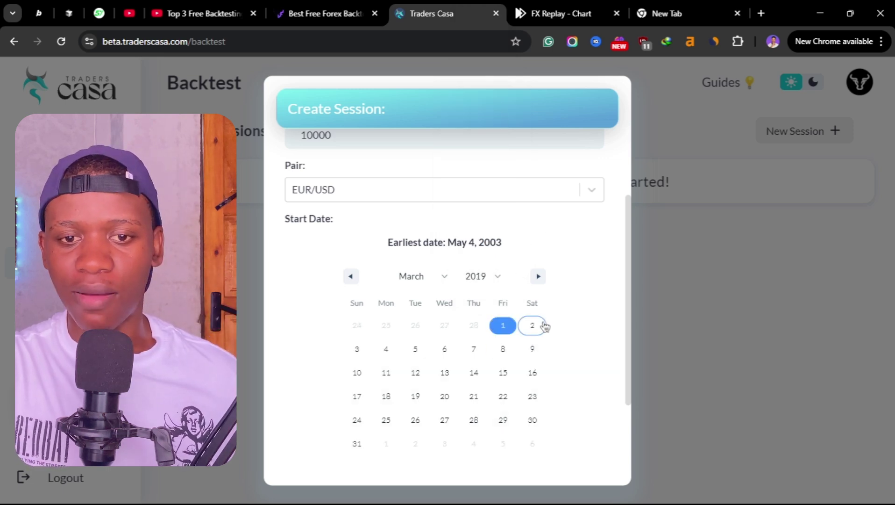
pyautogui.scroll(-3, 575, 291)
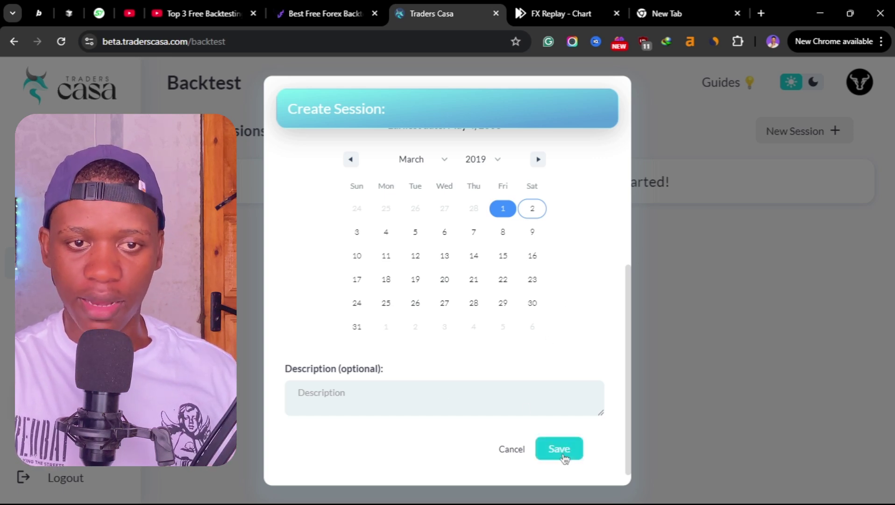
pyautogui.click(564, 453)
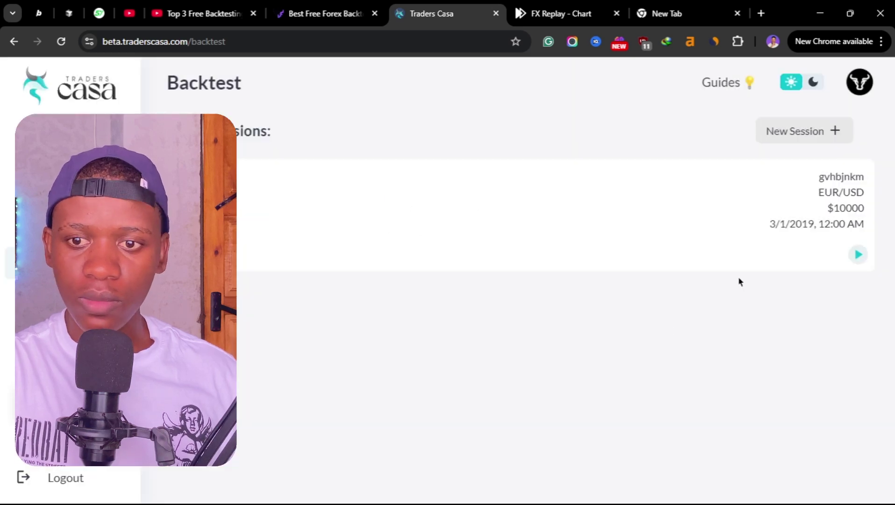
pyautogui.click(858, 254)
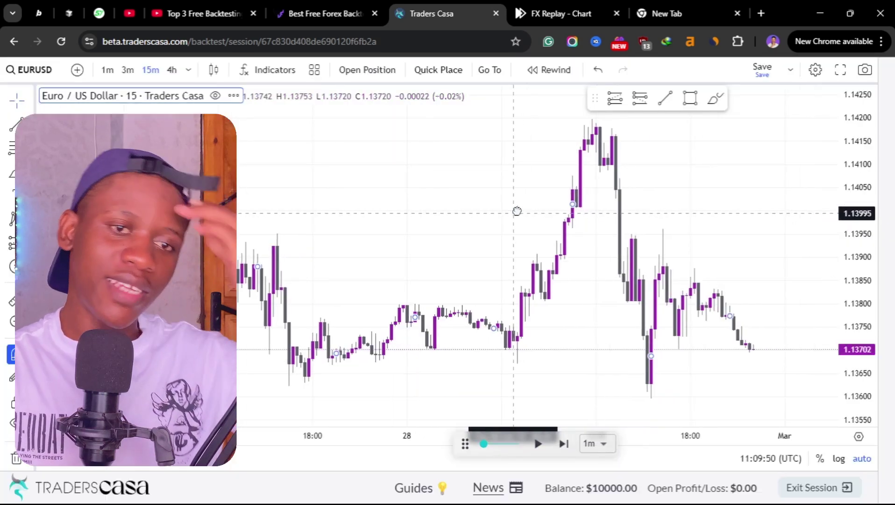
# Step: Draw a long position at the latest EUR/USD candle with its target raised to 1.14077
pyautogui.moveTo(516, 210); pyautogui.dragTo(436, 185)
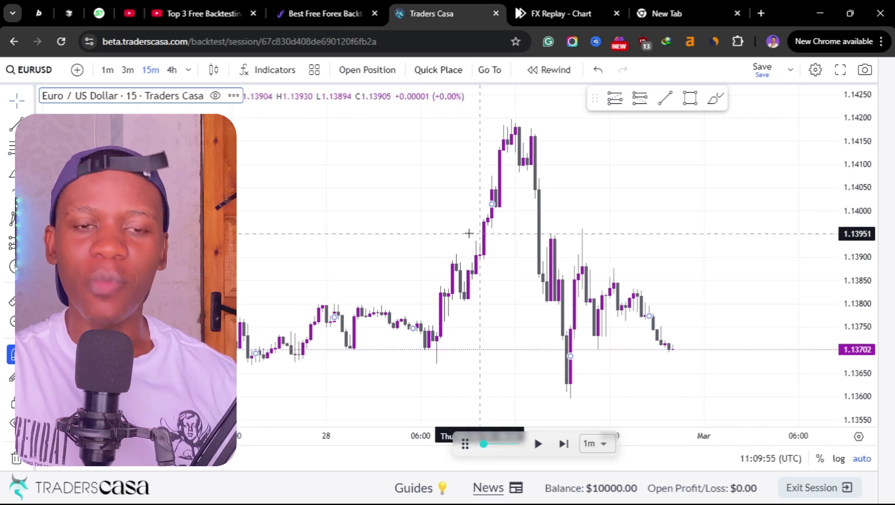
pyautogui.click(641, 106)
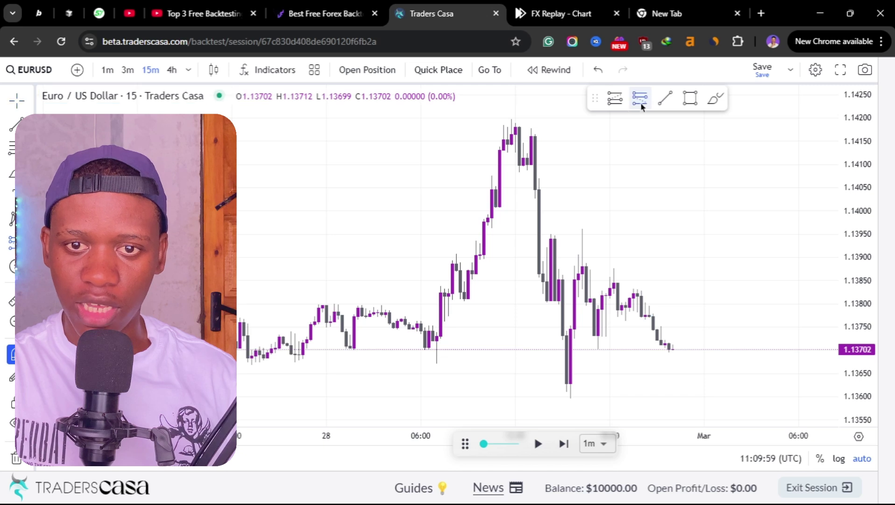
pyautogui.click(670, 349)
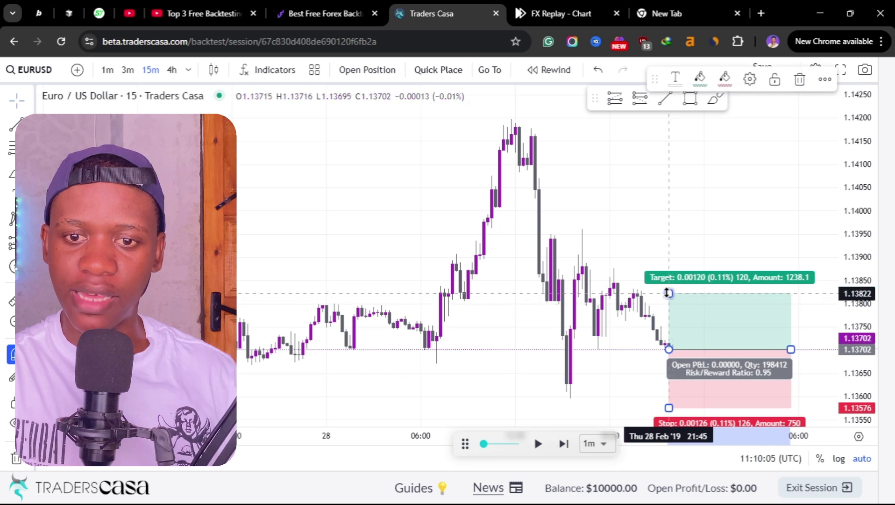
pyautogui.moveTo(669, 294); pyautogui.dragTo(669, 175)
# Step: Place a Buy trade at 1.13702 with stop 1.13576, target 1.14077 and 1% risk
pyautogui.click(367, 70)
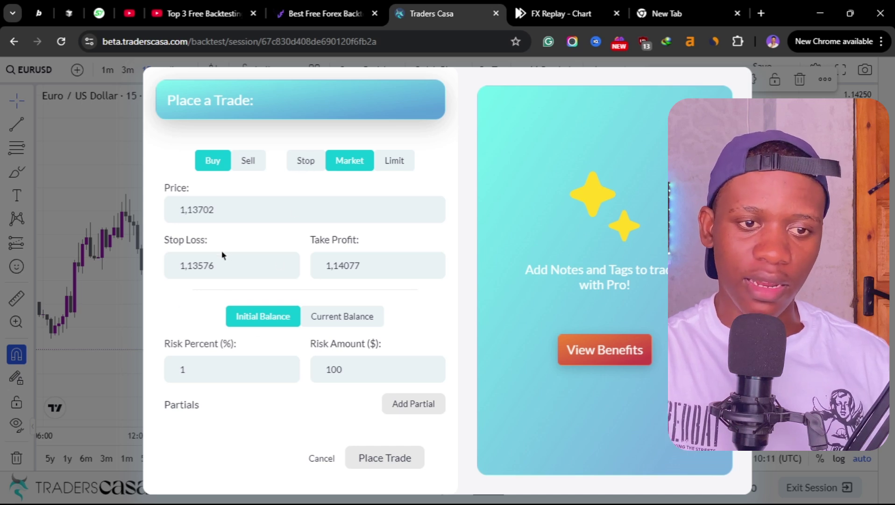
pyautogui.moveTo(218, 211); pyautogui.dragTo(194, 211)
pyautogui.doubleClick(233, 264)
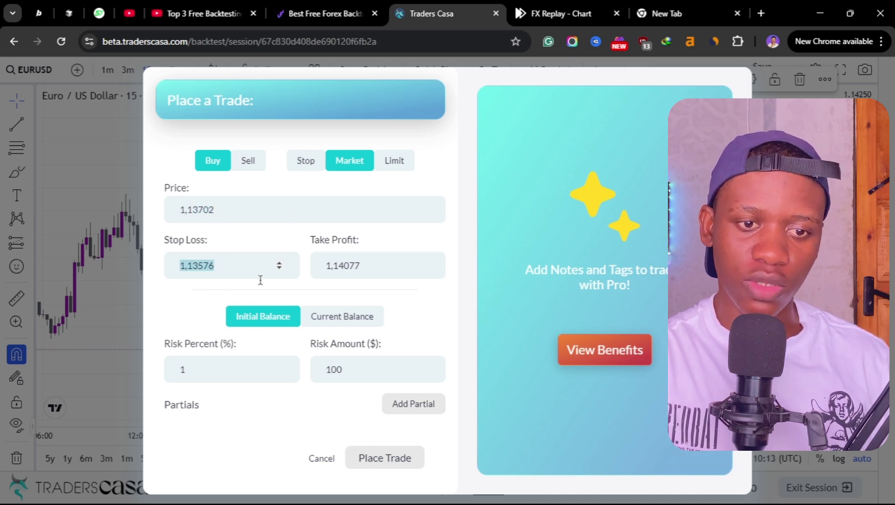
pyautogui.doubleClick(212, 378)
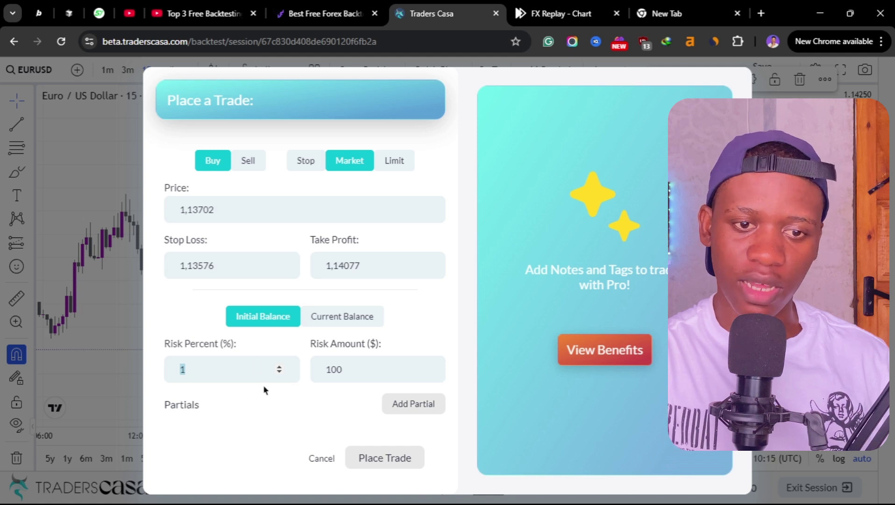
pyautogui.write('1')
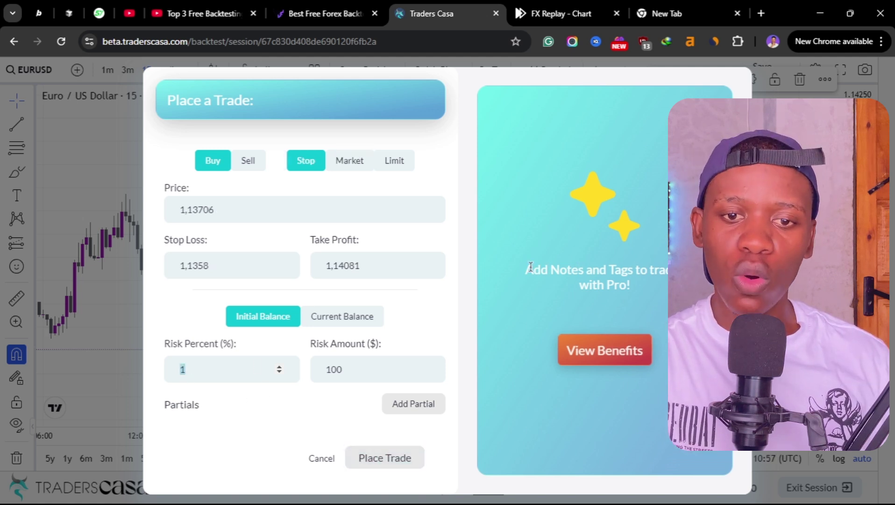
pyautogui.moveTo(527, 270); pyautogui.dragTo(673, 271)
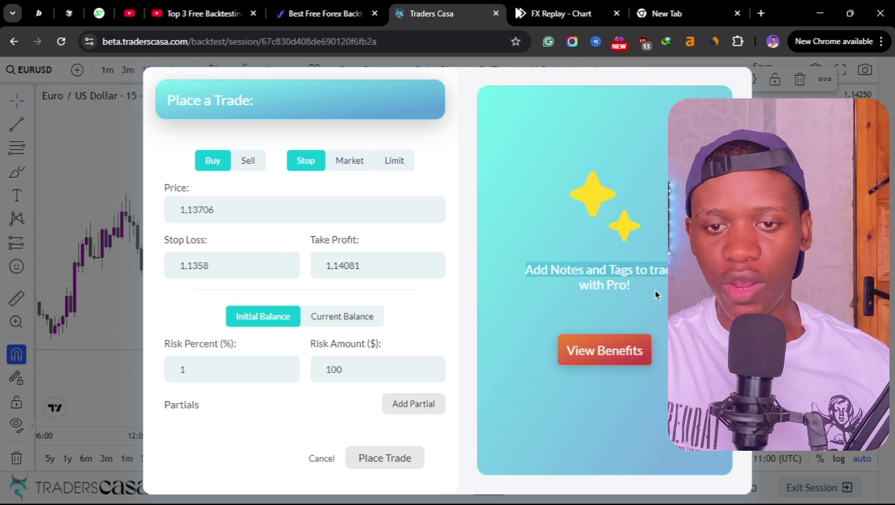
pyautogui.click(651, 265)
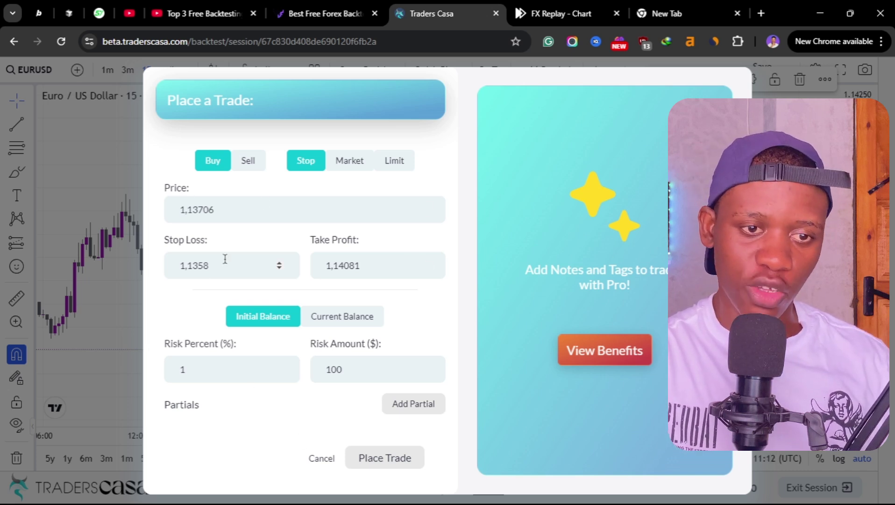
pyautogui.click(388, 459)
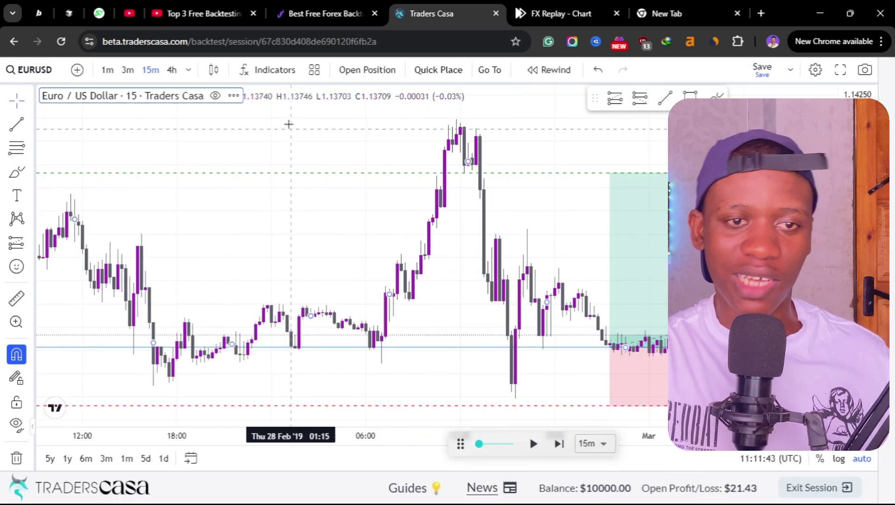
# Step: Browse Traders Casa's indicator list and search 'ins' and 'sess' for inside-bar and session indicators
pyautogui.click(275, 70)
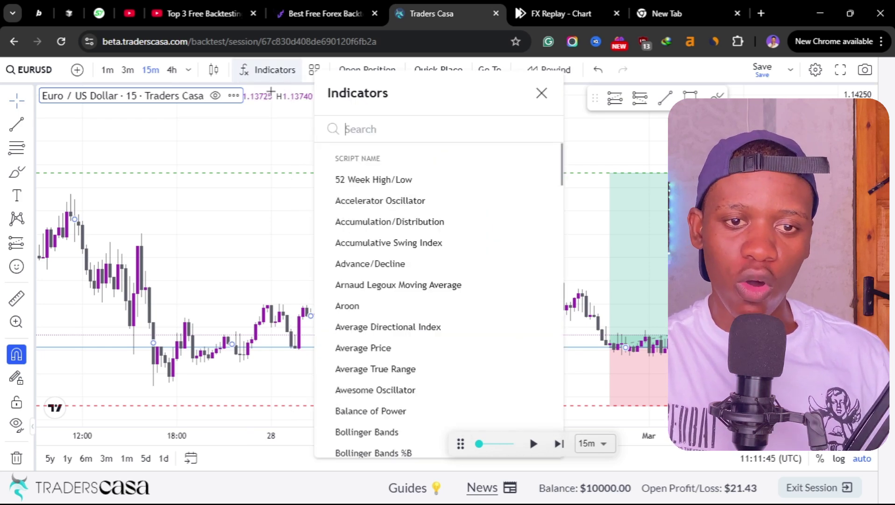
pyautogui.scroll(-5, 407, 306)
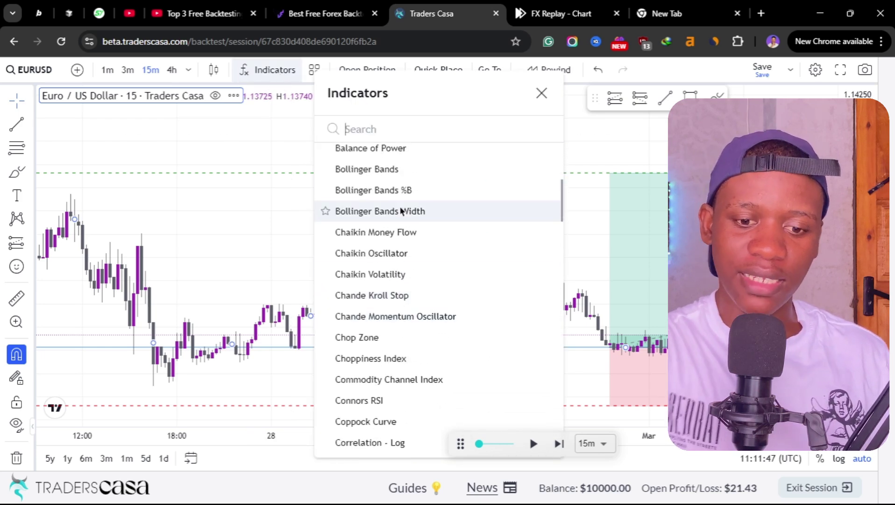
pyautogui.write('ins')
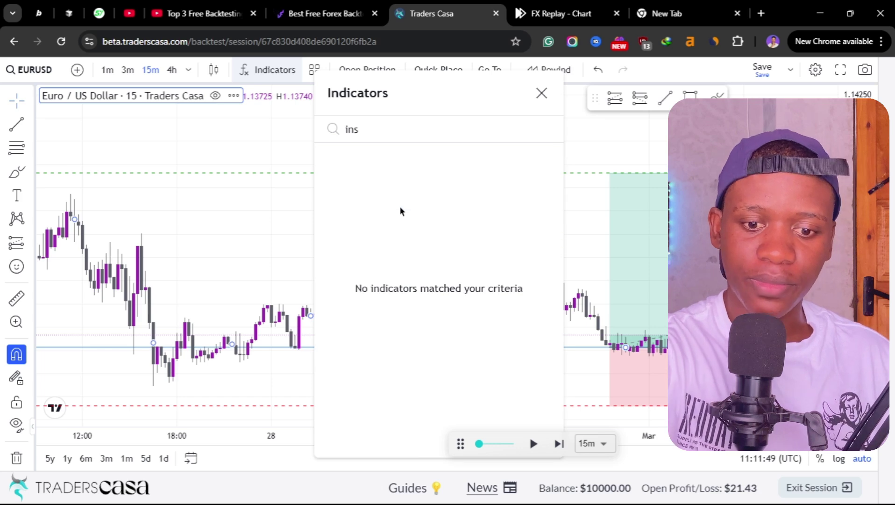
pyautogui.press('BackSpace')
pyautogui.press('BackSpace')
pyautogui.press('BackSpace')
pyautogui.write('sess')
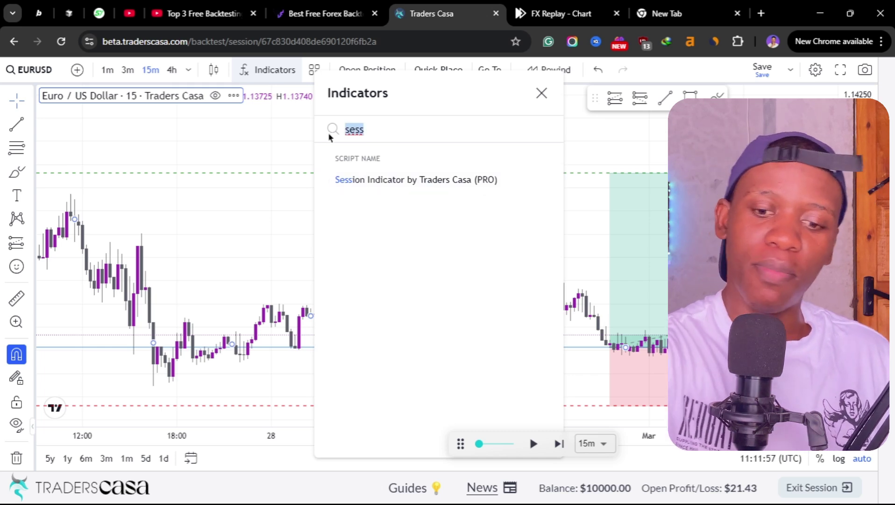
pyautogui.press('BackSpace')
pyautogui.write('ins')
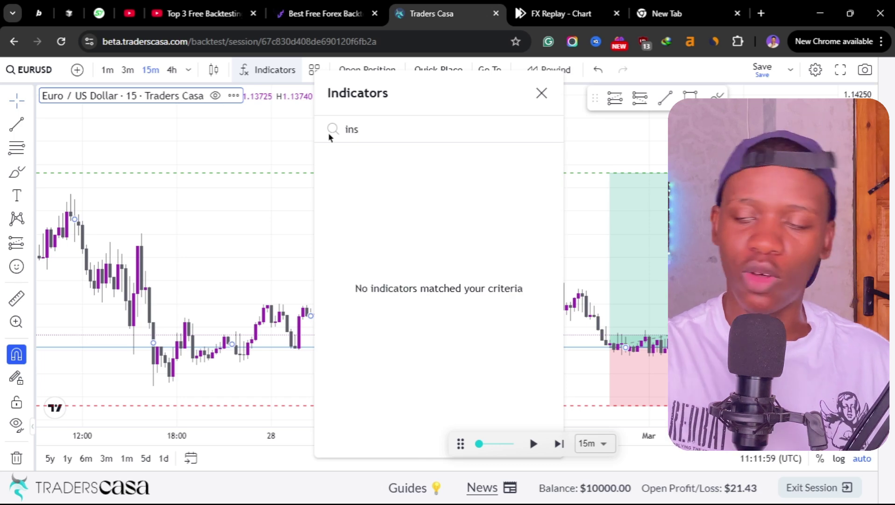
# Step: Show FX Replay's indicator list with its Inside Bar and Session scripts, then return to Traders Casa
pyautogui.click(558, 13)
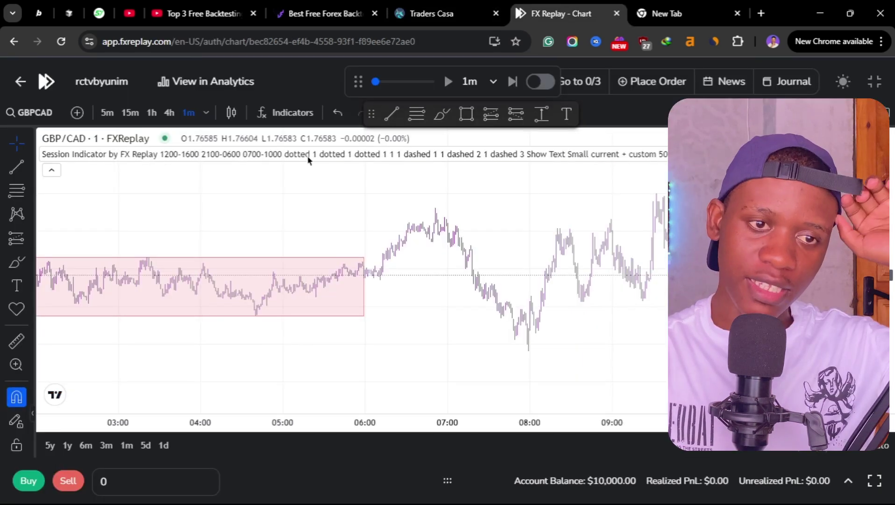
pyautogui.click(271, 116)
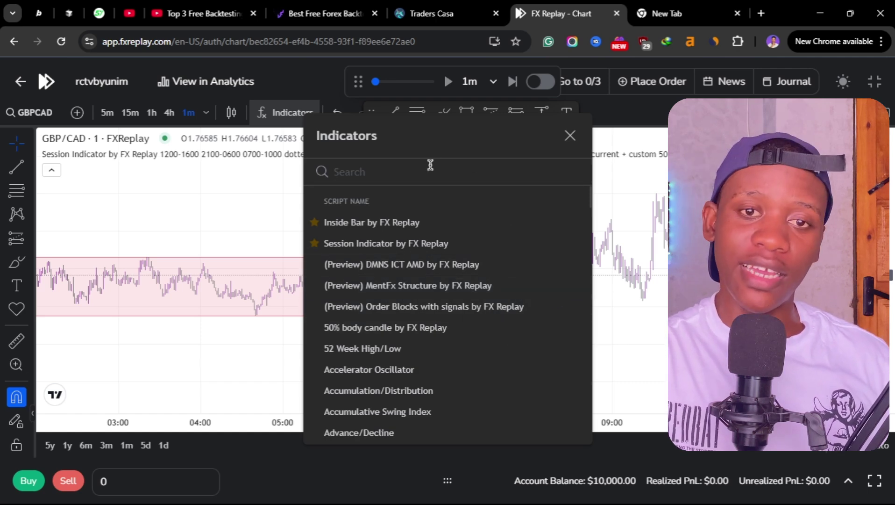
pyautogui.click(439, 17)
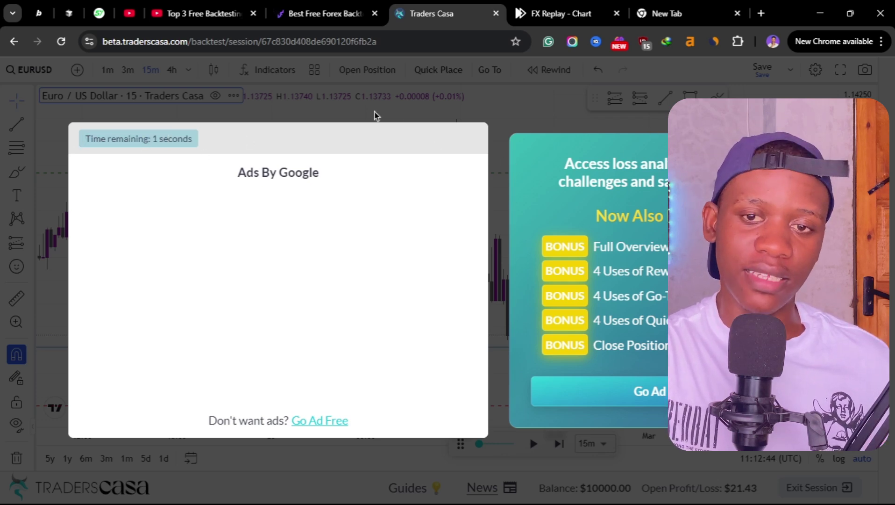
# Step: Close the ad over the Traders Casa chart and return to the backtesting tools article
pyautogui.click(468, 140)
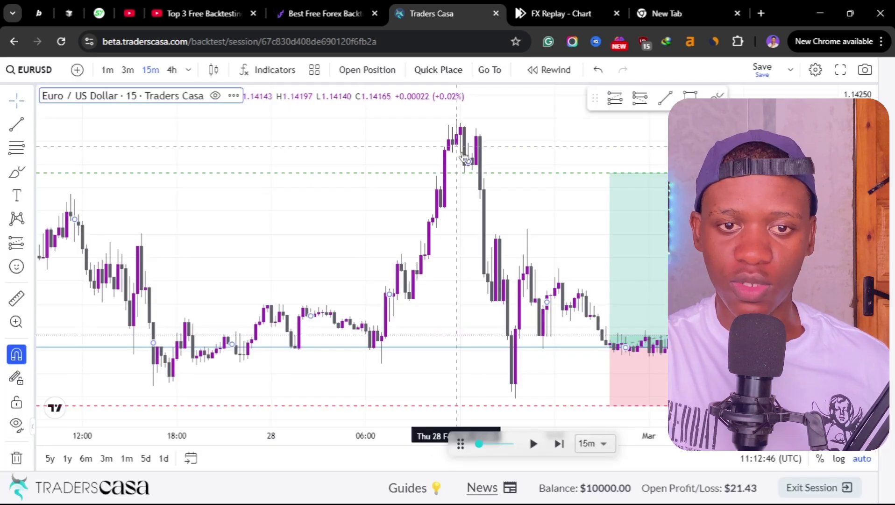
pyautogui.click(364, 12)
pyautogui.scroll(-2, 458, 303)
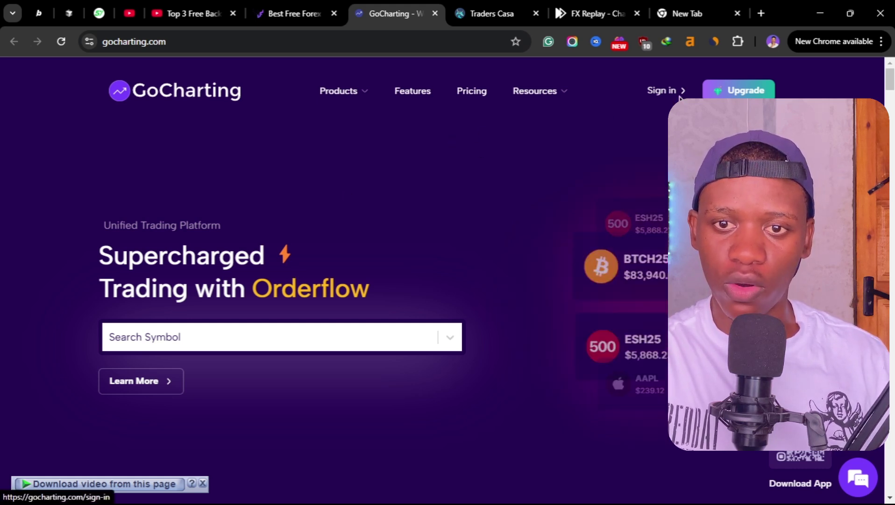
# Step: Sign in to GoCharting with a Google account and open the Charts terminal from Products
pyautogui.click(662, 91)
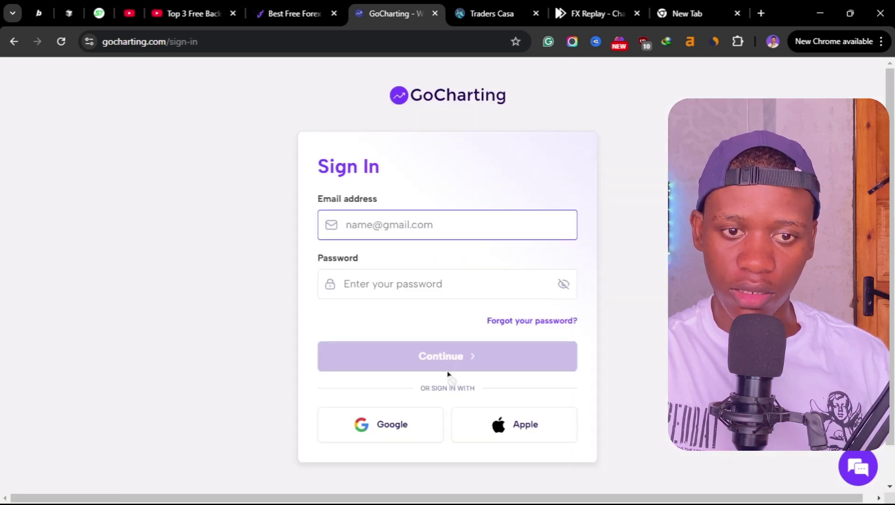
pyautogui.click(401, 433)
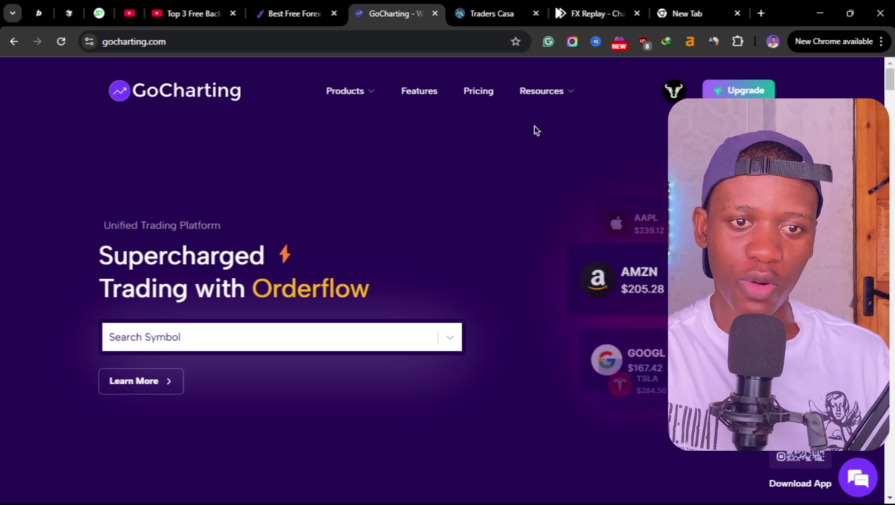
pyautogui.moveTo(380, 96)
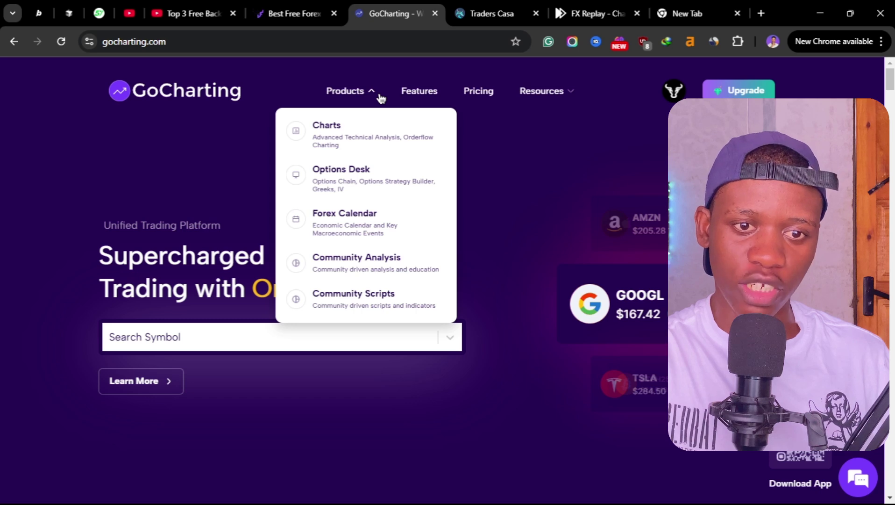
pyautogui.click(402, 133)
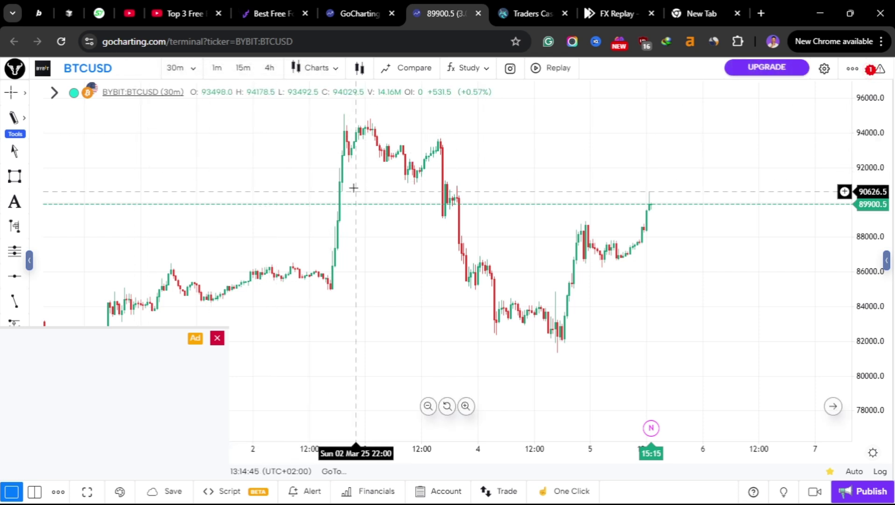
# Step: Dismiss the chart ad and switch the symbol from BTCUSD to PEPPERSTONEUK:EURUSD
pyautogui.click(218, 337)
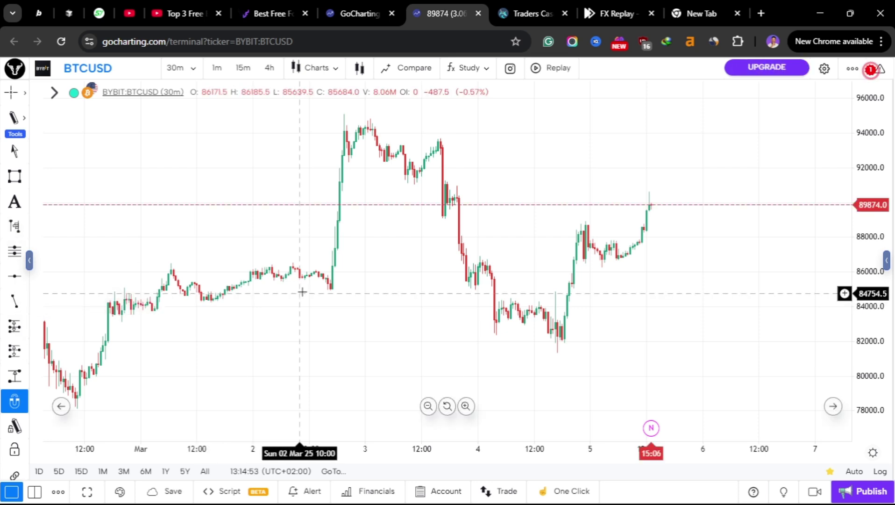
pyautogui.scroll(1, 305, 290)
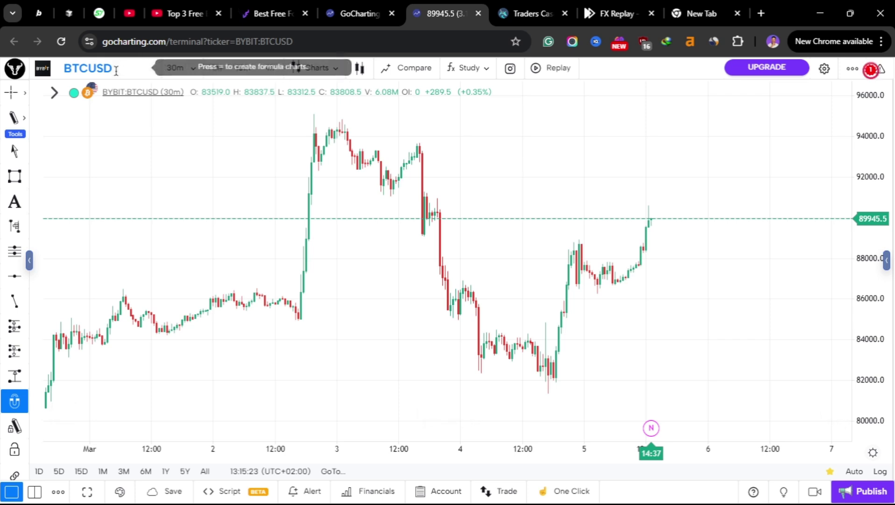
pyautogui.click(116, 70)
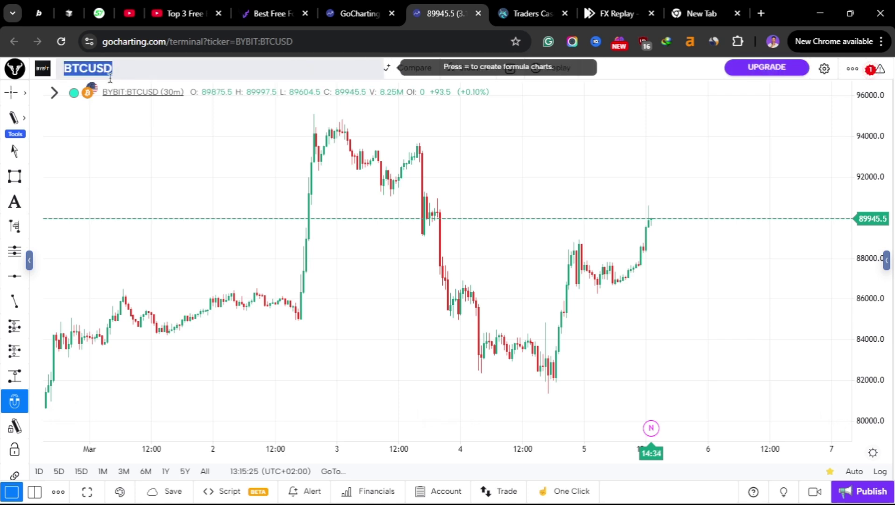
pyautogui.write('EUR')
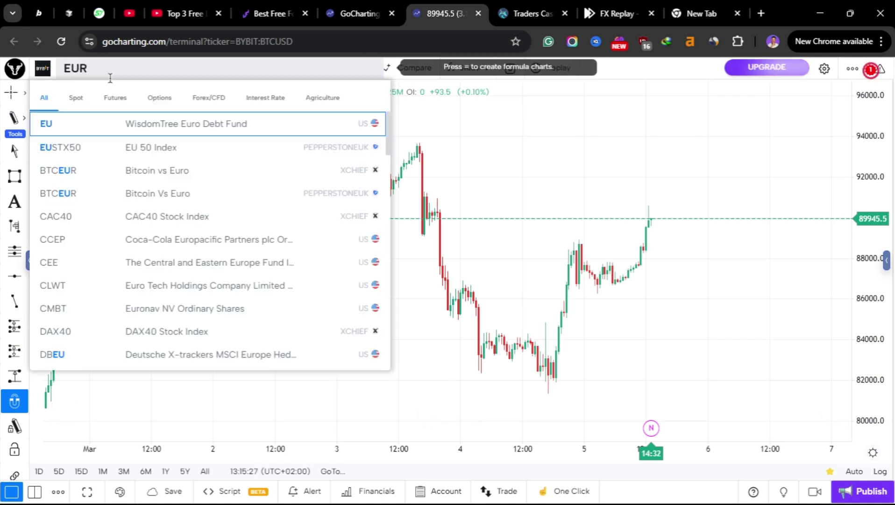
pyautogui.write('USD')
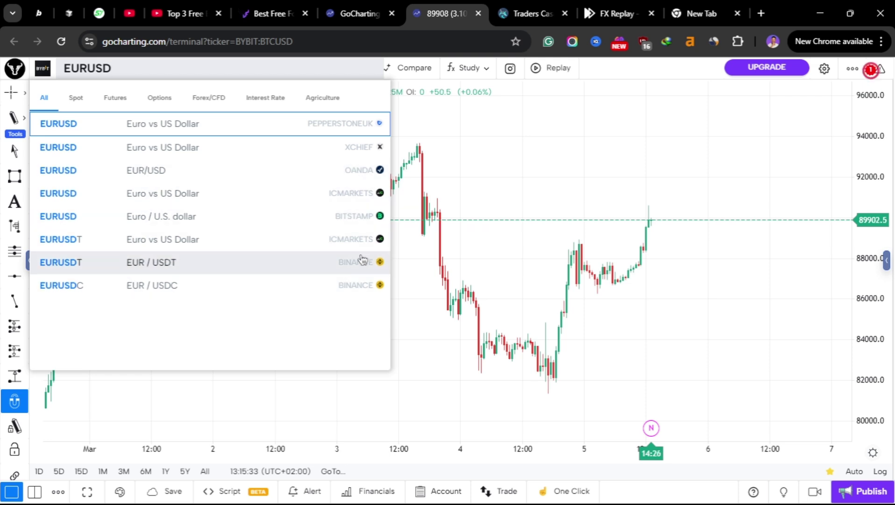
pyautogui.click(120, 127)
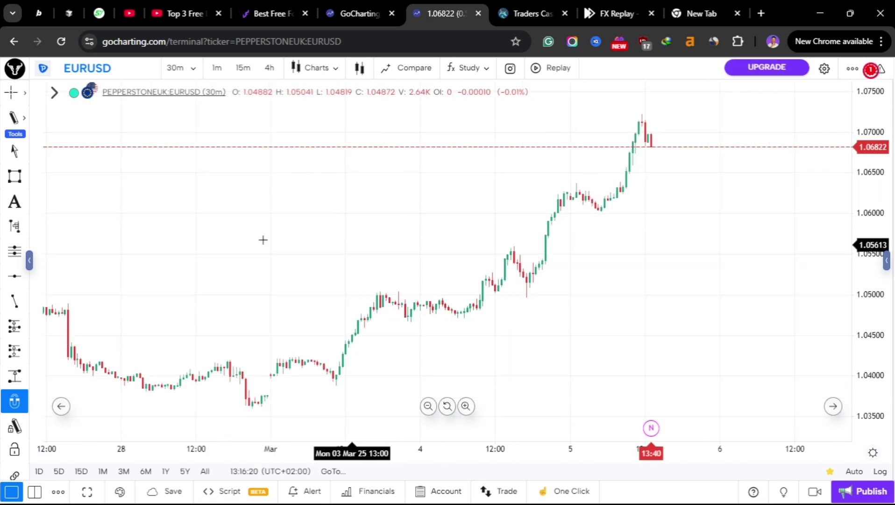
# Step: Start bar replay on EURUSD from the 26 Feb 2025 candle at 2.2 seconds per bar
pyautogui.click(553, 71)
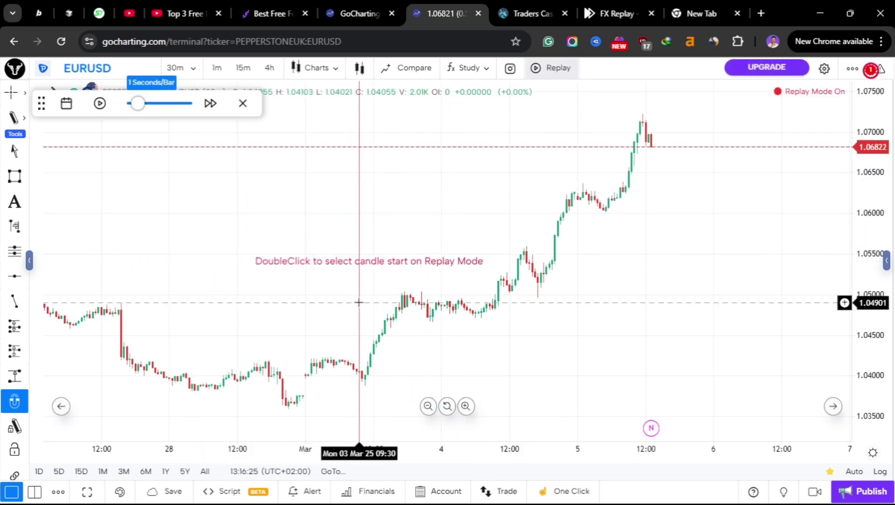
pyautogui.scroll(-5, 358, 302)
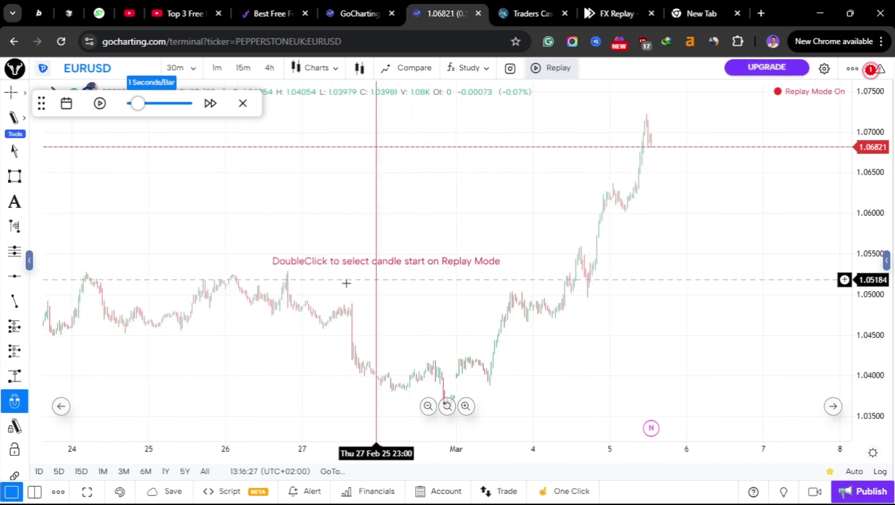
pyautogui.doubleClick(288, 257)
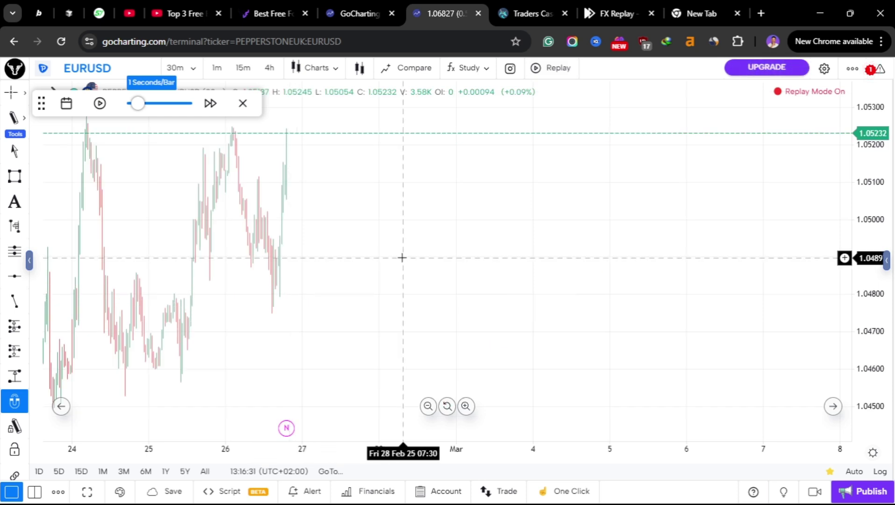
pyautogui.scroll(-3, 259, 262)
pyautogui.moveTo(259, 262); pyautogui.dragTo(588, 266)
pyautogui.scroll(4, 588, 266)
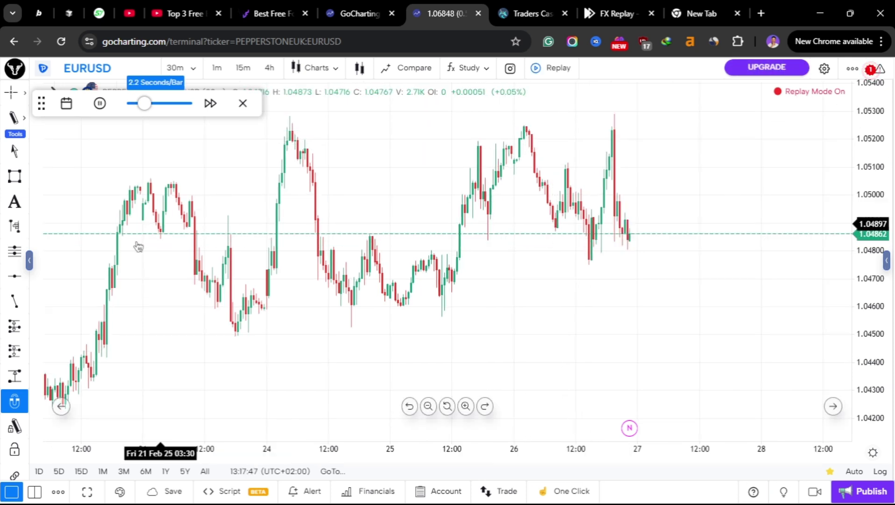
# Step: Place a short position at the latest candle, pause replay, and extend its target to about 2.85 R
pyautogui.click(15, 354)
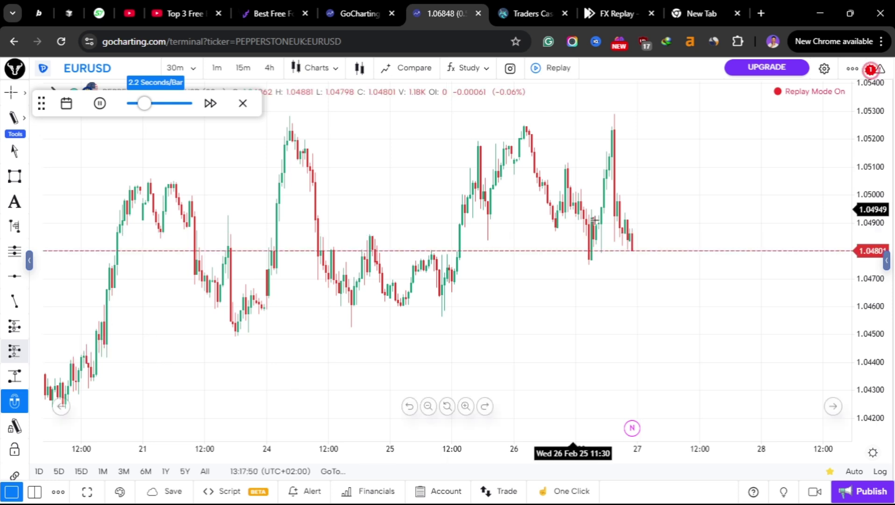
pyautogui.click(636, 239)
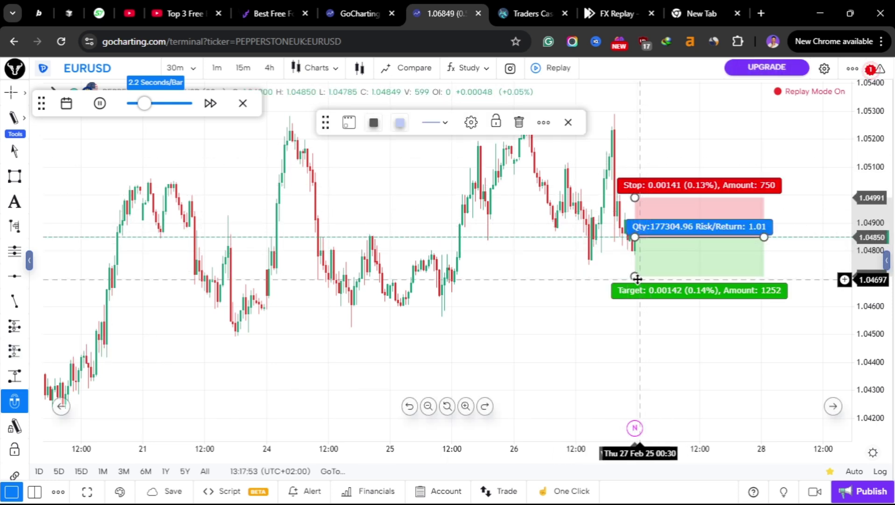
pyautogui.click(99, 103)
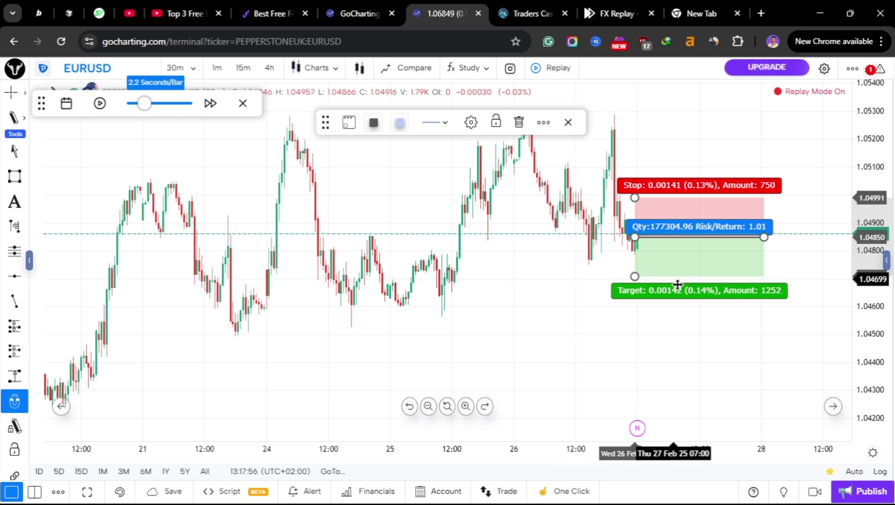
pyautogui.moveTo(635, 276); pyautogui.dragTo(634, 350)
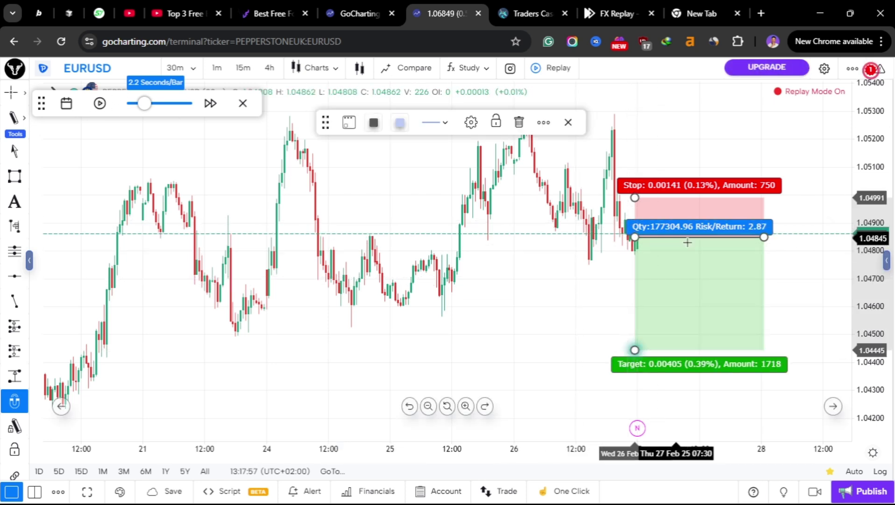
# Step: Look through the trading panel's available brokers, then shift the short position slightly left
pyautogui.click(507, 492)
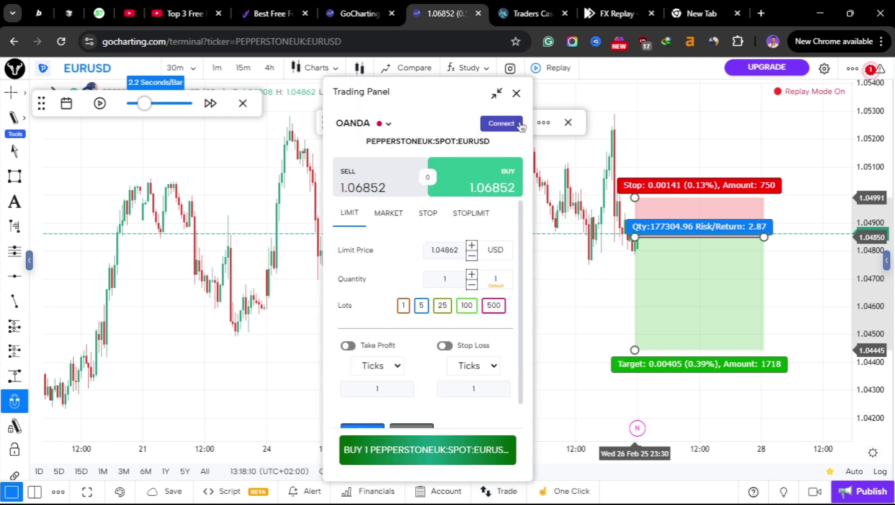
pyautogui.click(388, 124)
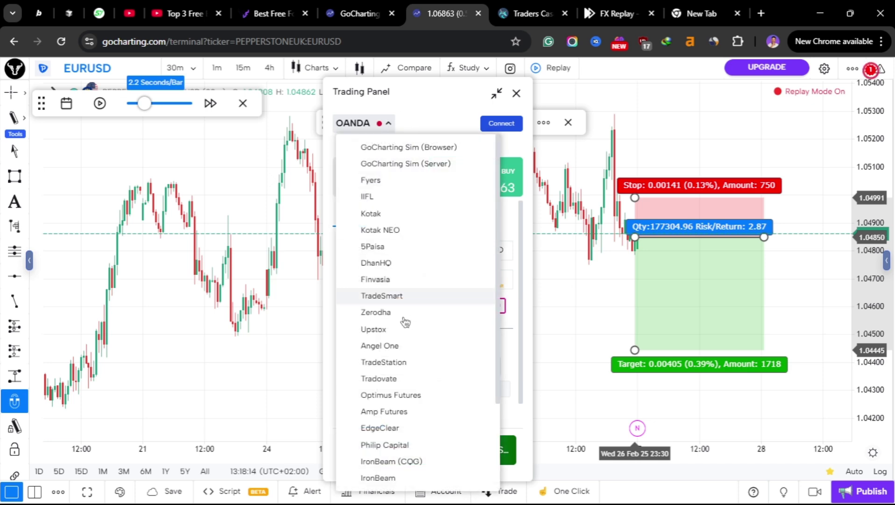
pyautogui.scroll(-2, 401, 316)
pyautogui.scroll(2, 399, 316)
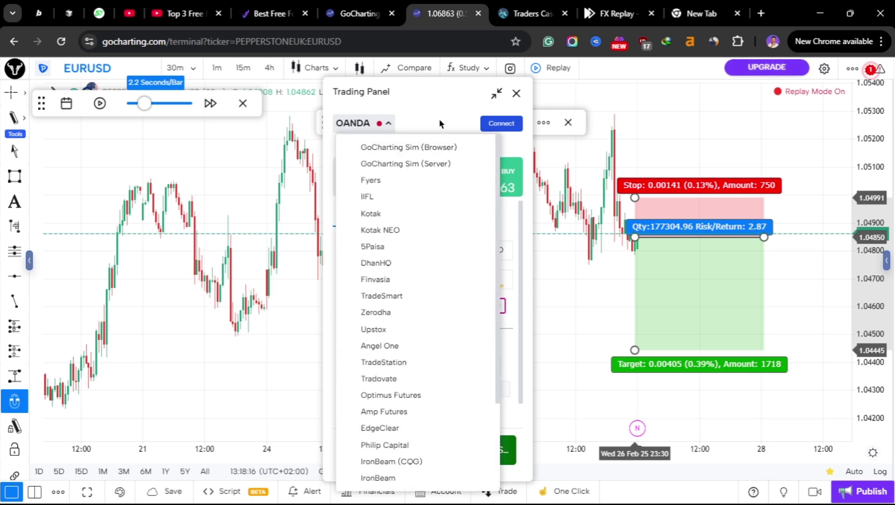
pyautogui.click(436, 116)
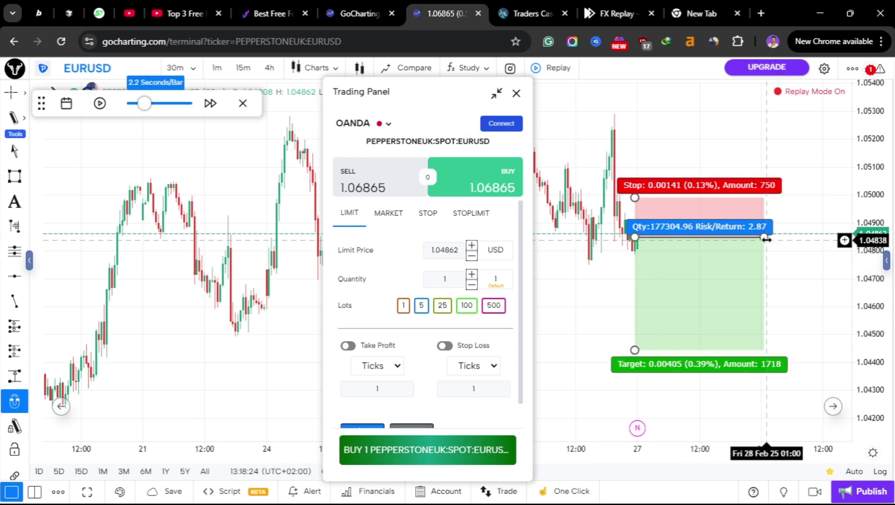
pyautogui.moveTo(764, 236)
pyautogui.mouseDown()
pyautogui.moveTo(725, 236)
pyautogui.moveTo(752, 205)
pyautogui.mouseUp()
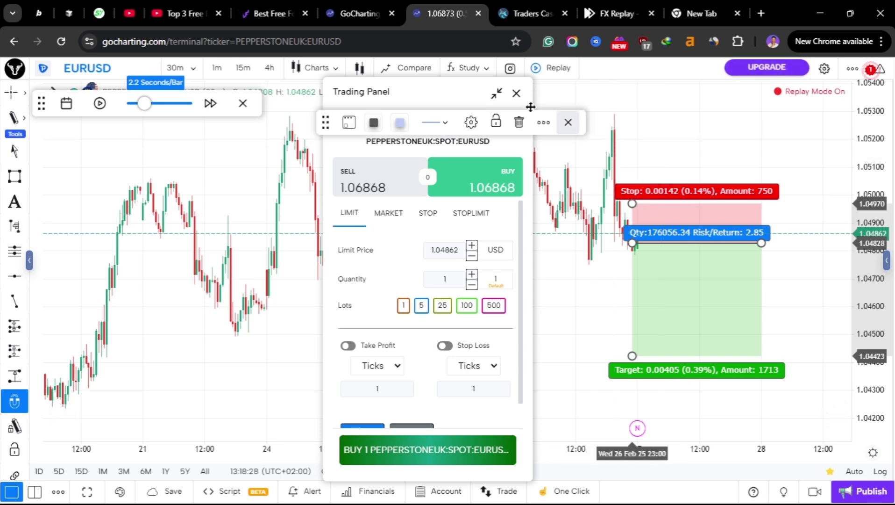
# Step: Close GoCharting's trading panel, then close the indicators list on FX Replay's GBPCAD chart
pyautogui.click(517, 95)
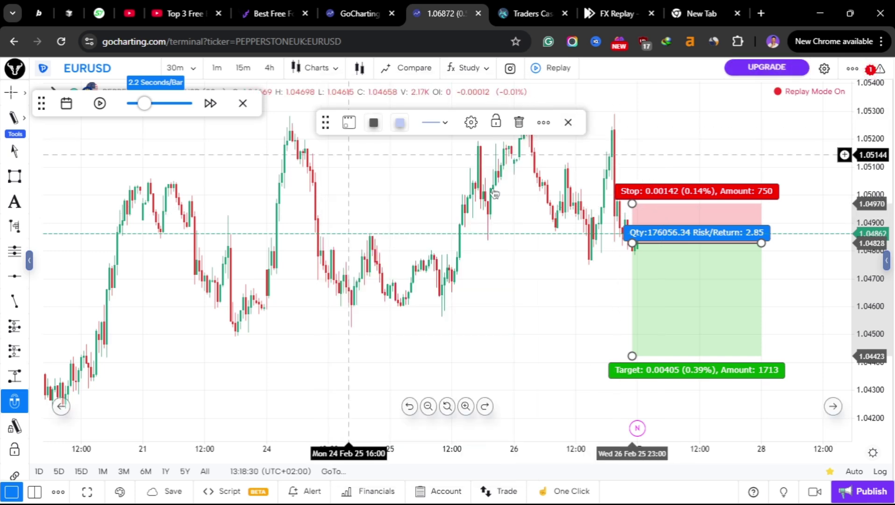
pyautogui.click(528, 13)
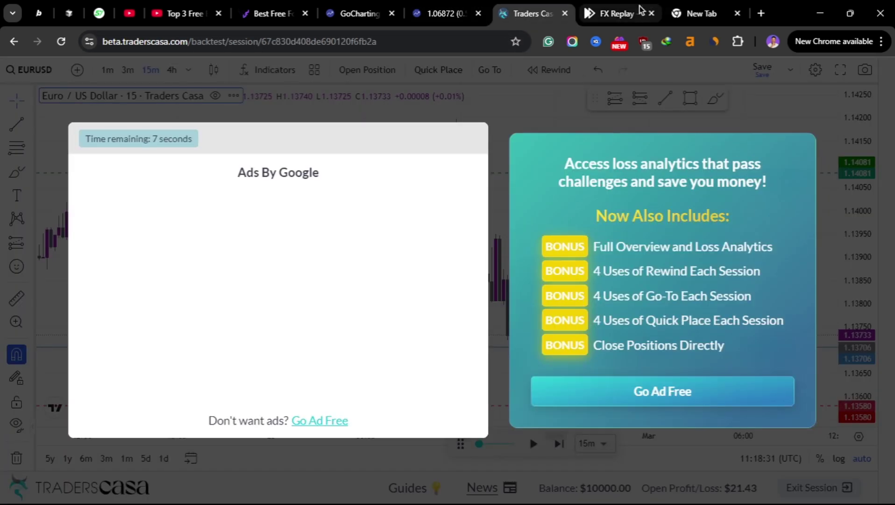
pyautogui.click(620, 14)
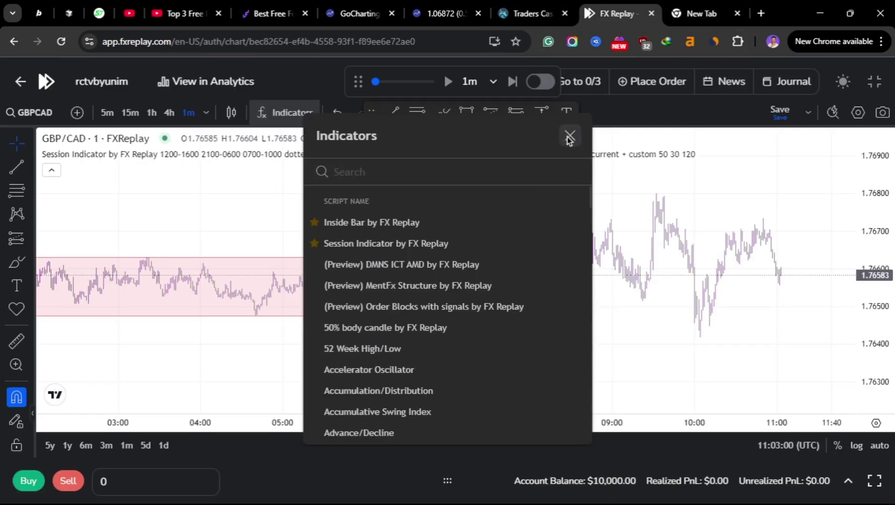
pyautogui.click(569, 137)
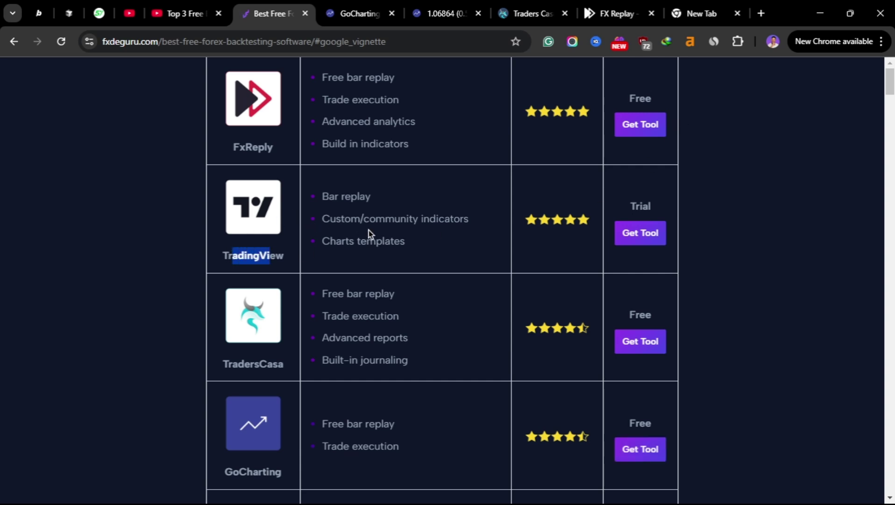
pyautogui.moveTo(322, 198); pyautogui.dragTo(360, 198)
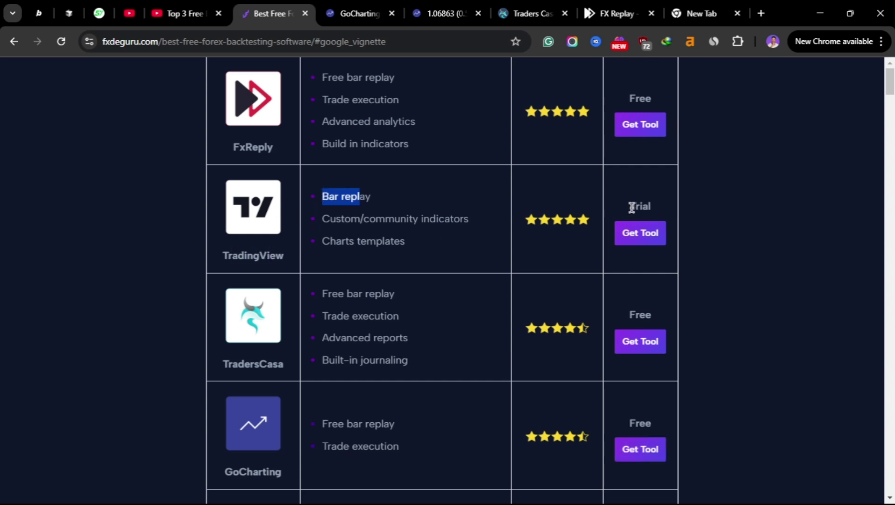
pyautogui.moveTo(631, 206); pyautogui.dragTo(650, 206)
pyautogui.moveTo(247, 364); pyautogui.dragTo(224, 364)
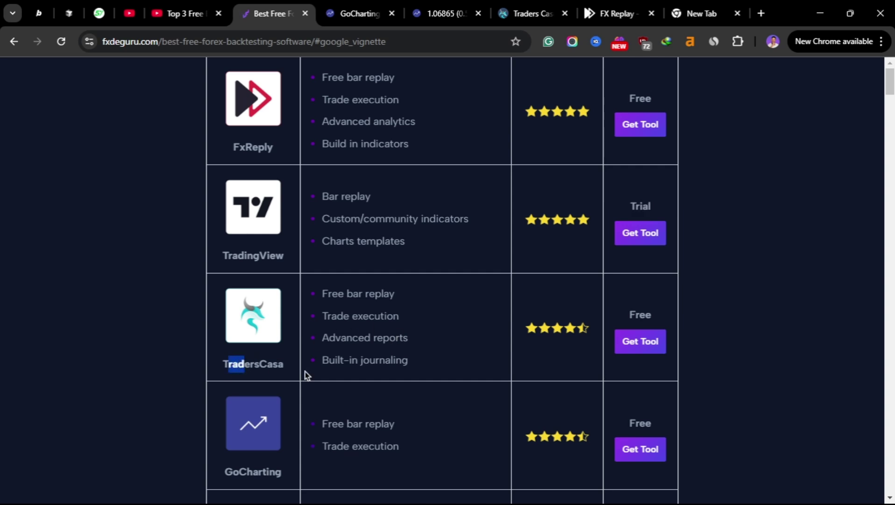
pyautogui.scroll(-2, 402, 417)
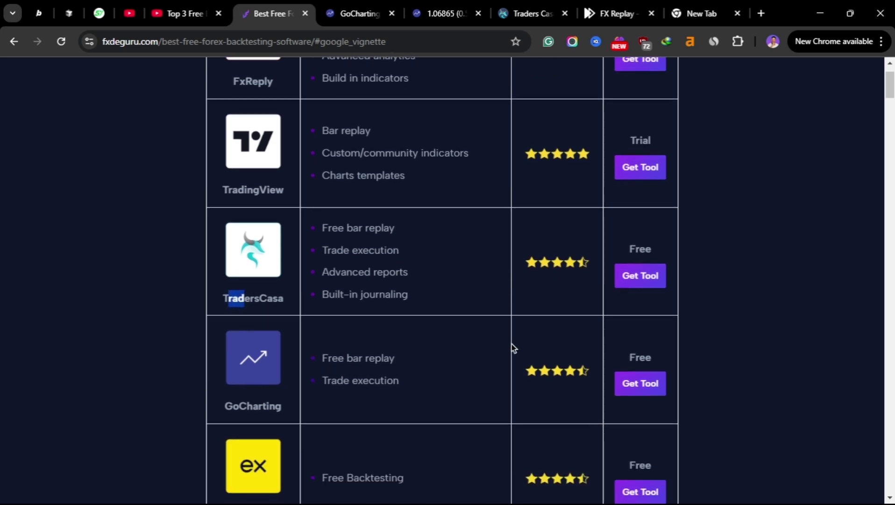
pyautogui.scroll(-5, 510, 342)
pyautogui.moveTo(234, 330); pyautogui.dragTo(289, 318)
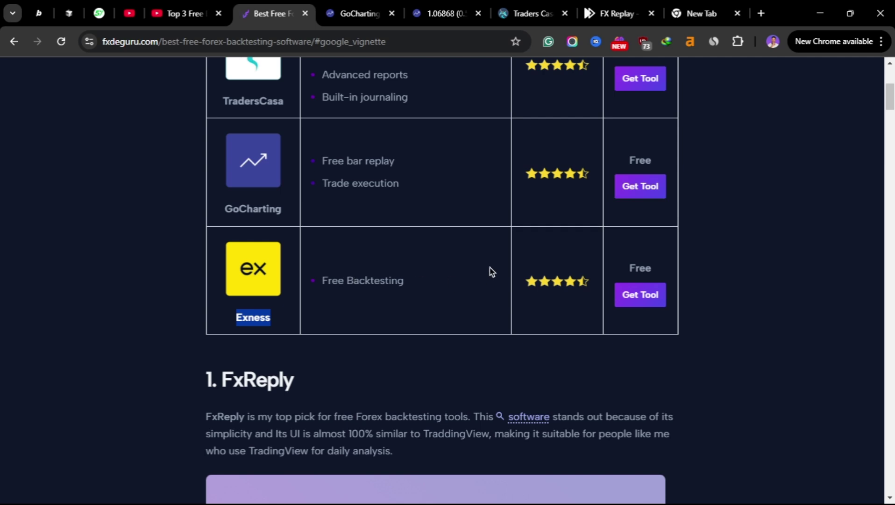
pyautogui.moveTo(631, 265); pyautogui.dragTo(655, 269)
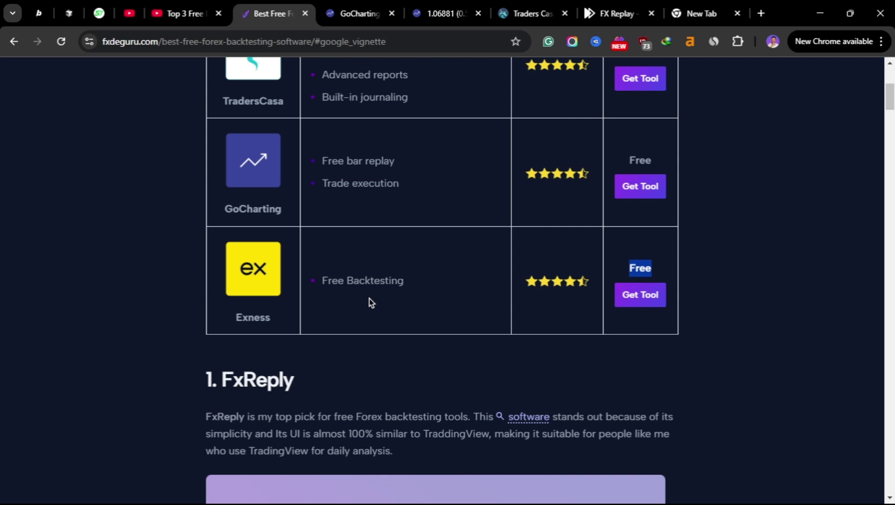
pyautogui.scroll(5, 369, 299)
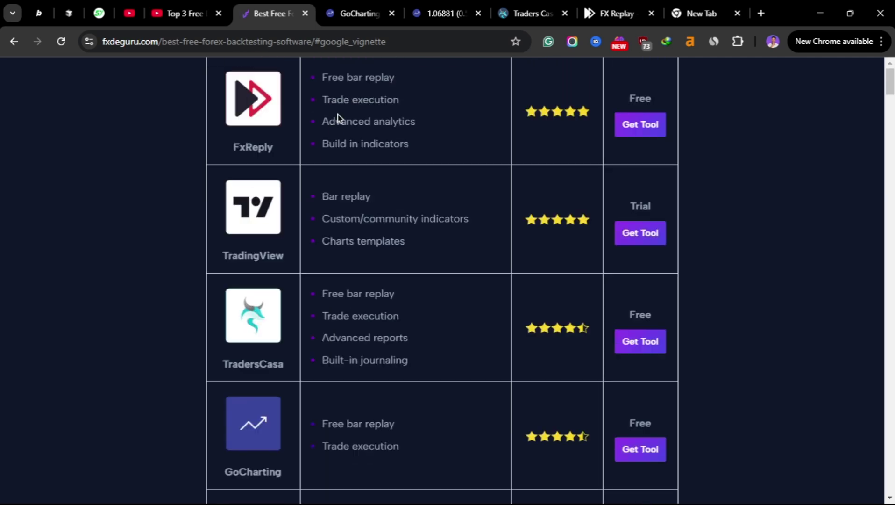